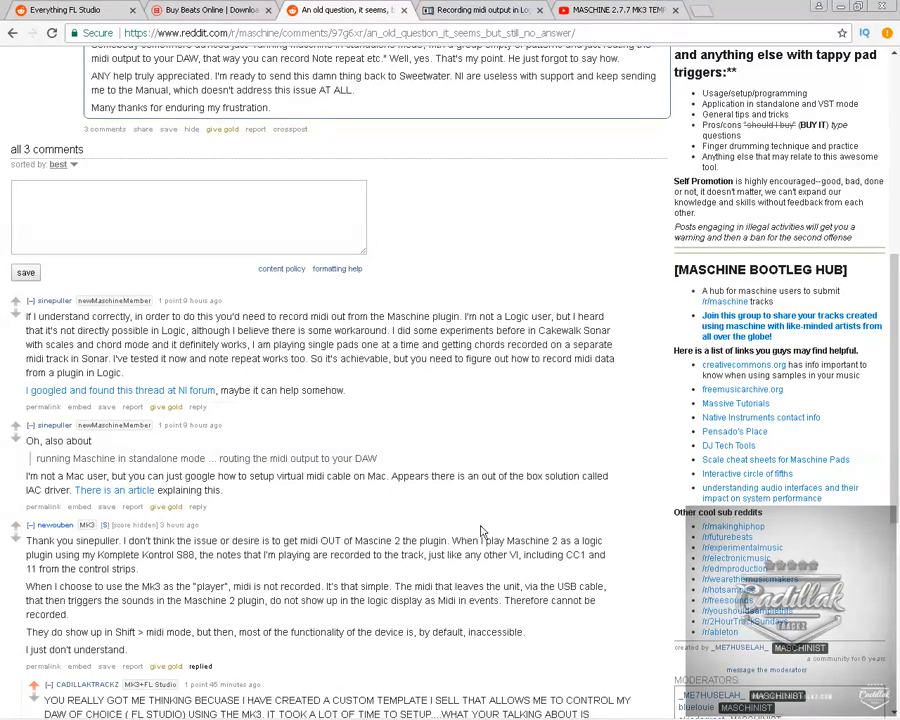
Read the Reddit thread about recording Maschine MIDI, and view the related forum and YouTube template pages.
scroll(472, 486, up, 5)
scroll(384, 425, down, 2)
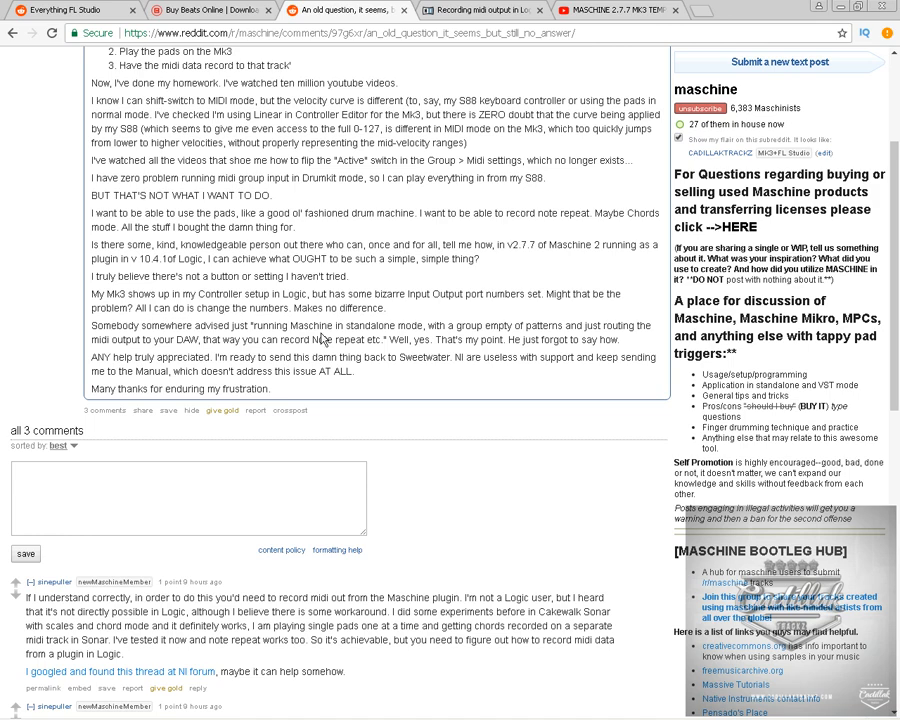
scroll(426, 307, down, 3)
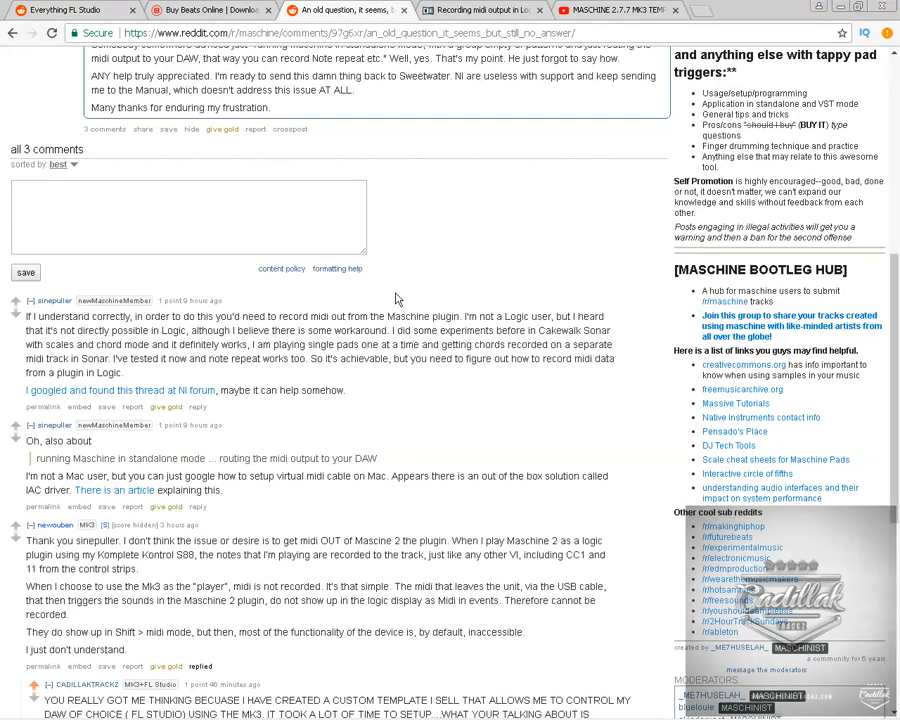
click(480, 10)
click(618, 10)
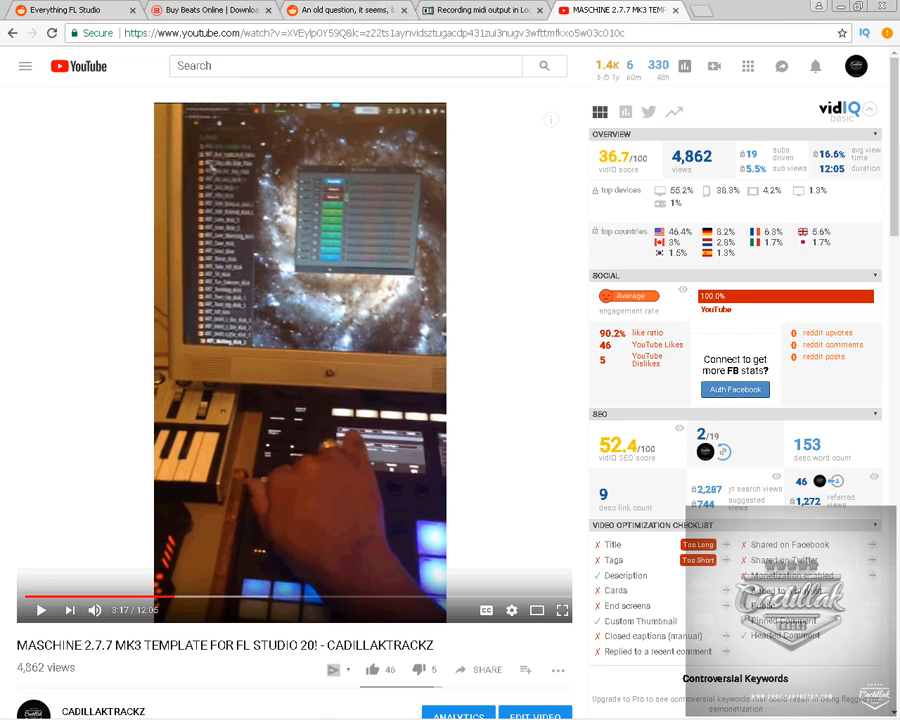
Minimize the browser and switch to the open FL Studio 20 project.
click(841, 6)
mouse_move(202, 713)
mouse_move(96, 707)
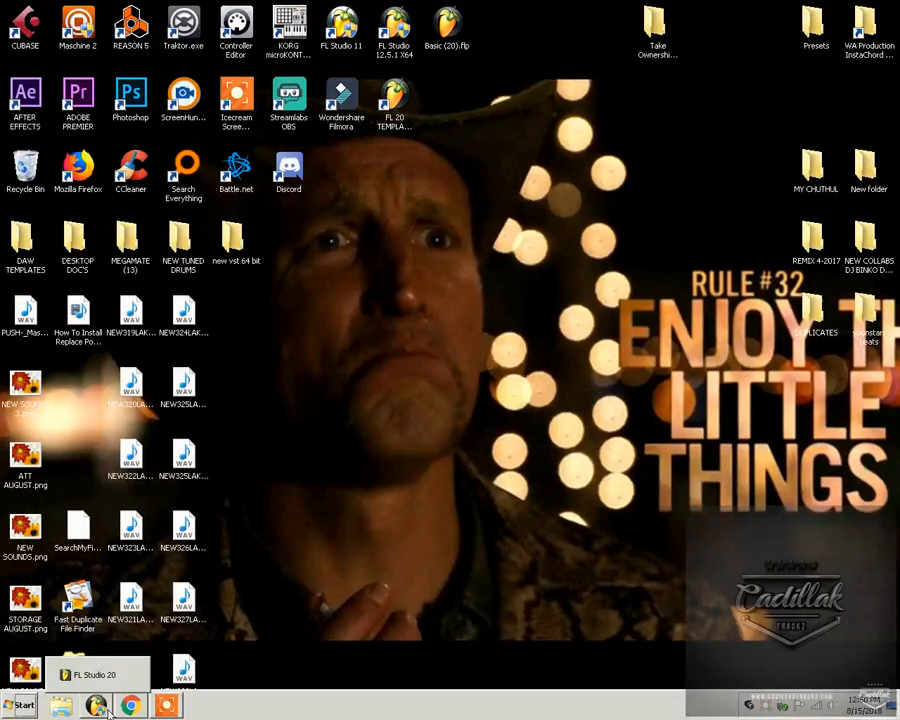
click(110, 711)
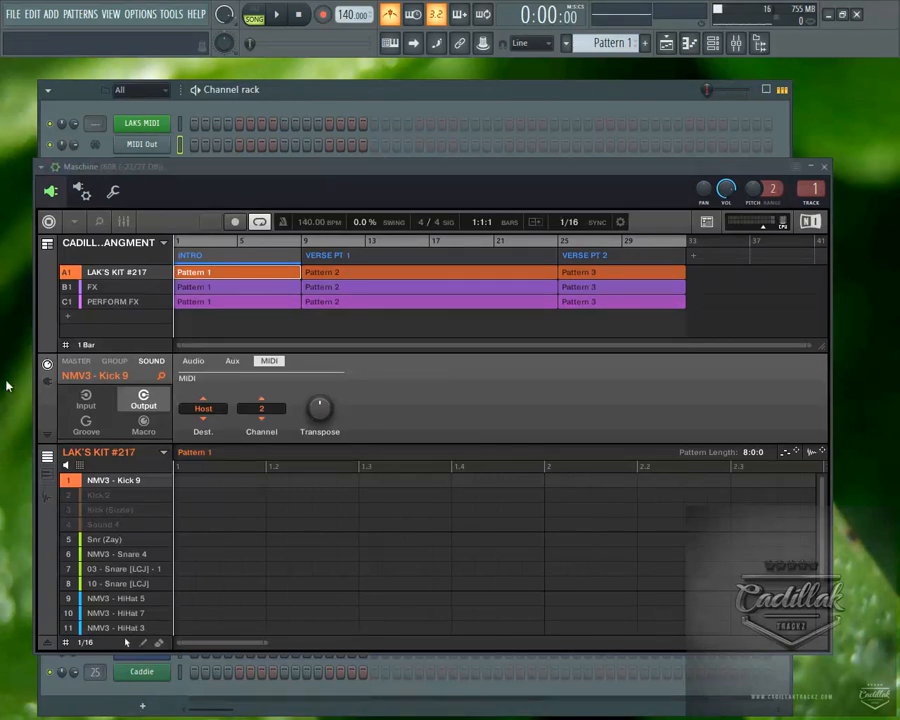
Inspect the MIDI output settings for the LoopBe Internal MIDI port, and close the settings window.
click(140, 14)
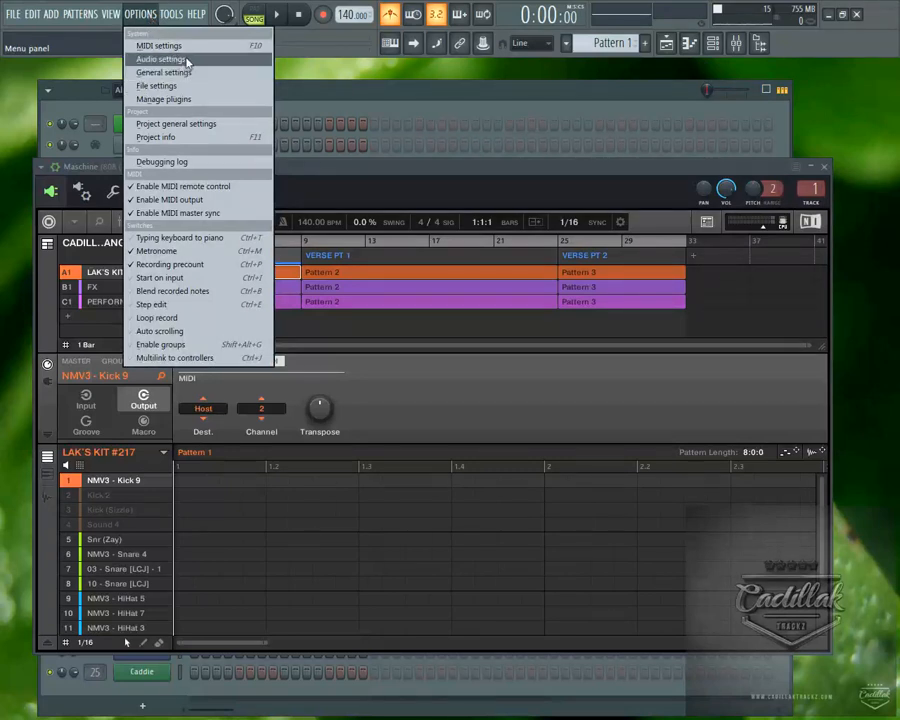
click(125, 57)
click(139, 371)
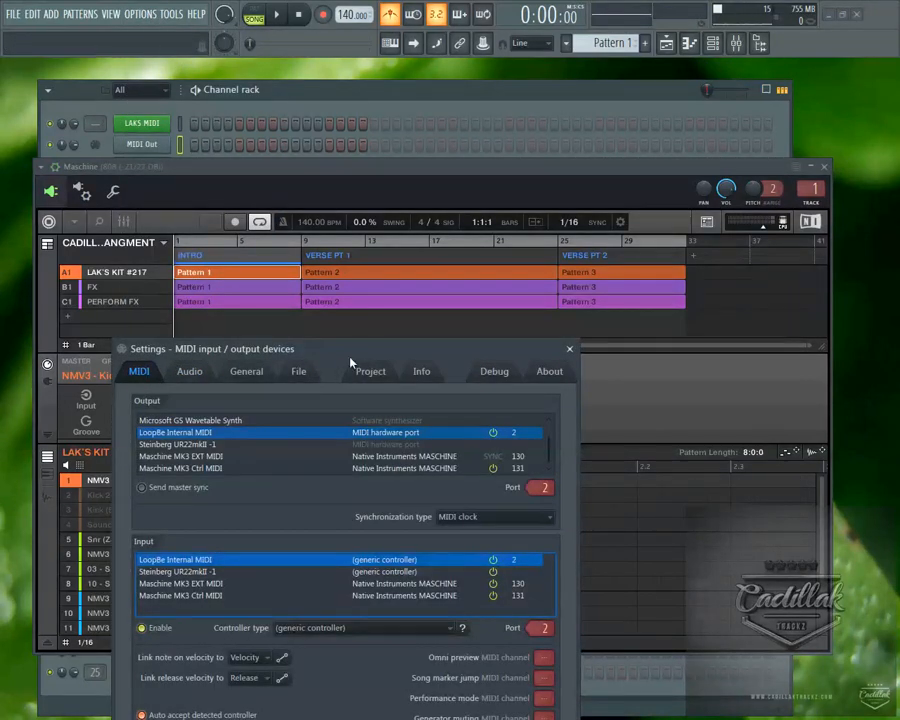
drag(230, 349, 263, 95)
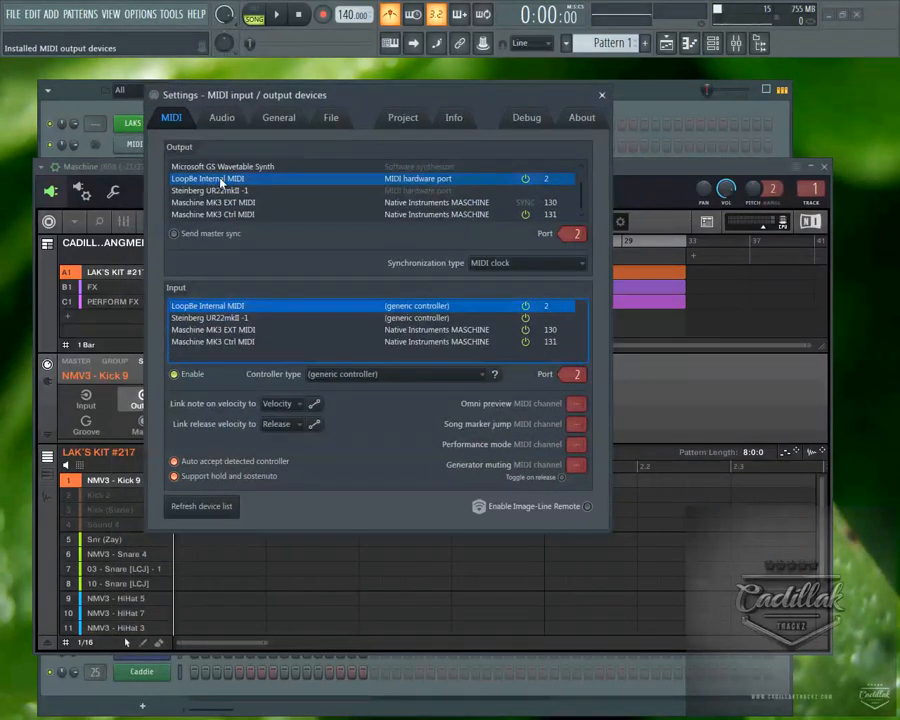
click(546, 178)
click(602, 96)
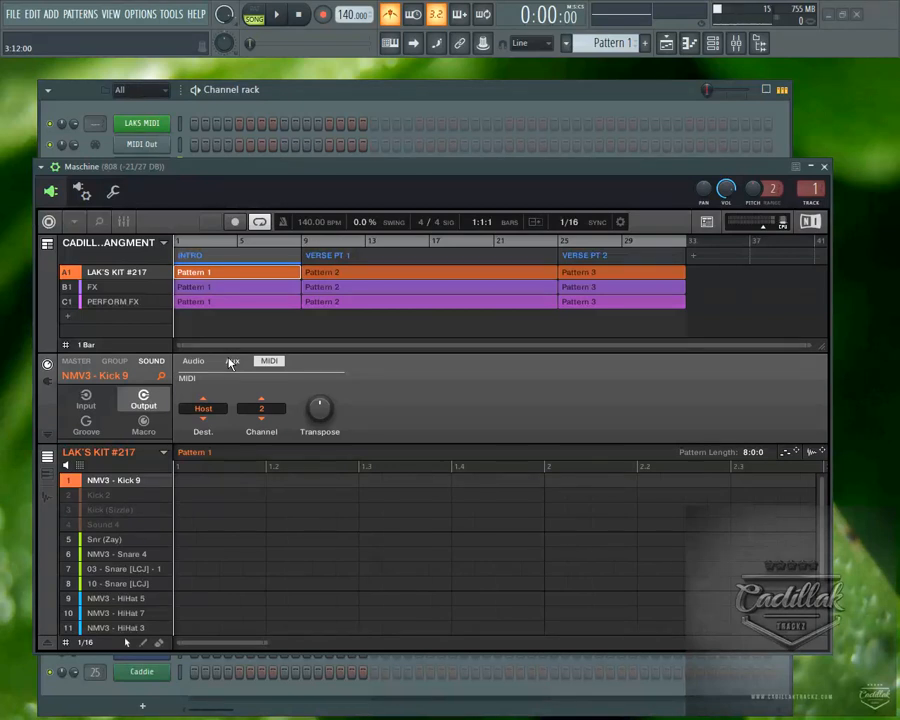
Inspect the channel and port assignment of the MIDI Out channel, and return to the Maschine plugin.
drag(321, 171, 331, 236)
click(125, 146)
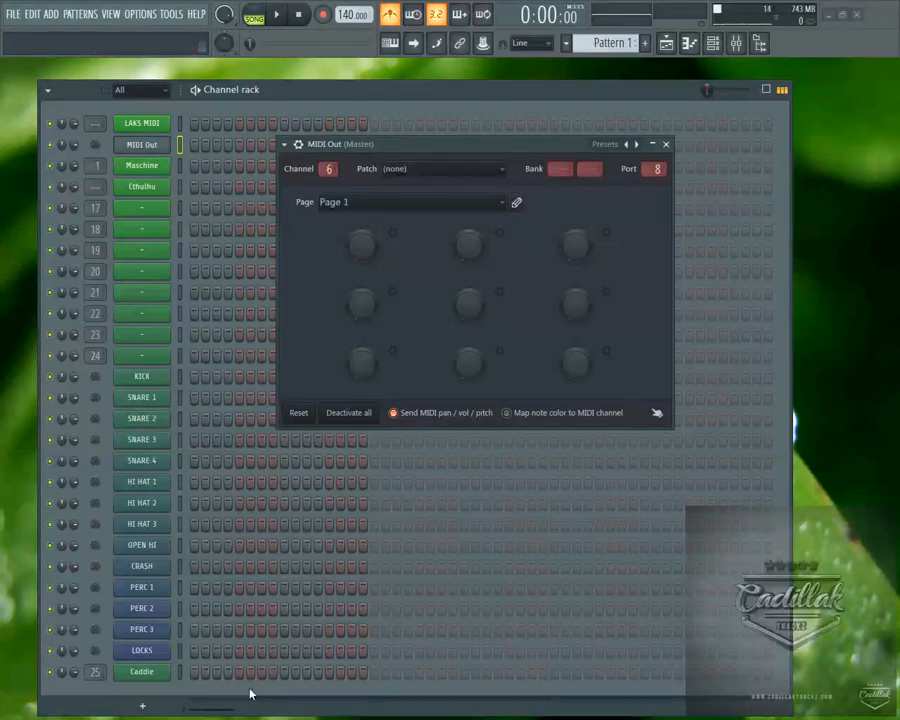
click(154, 170)
Check the input port number assigned to LoopBe Internal MIDI in the MIDI settings.
click(140, 14)
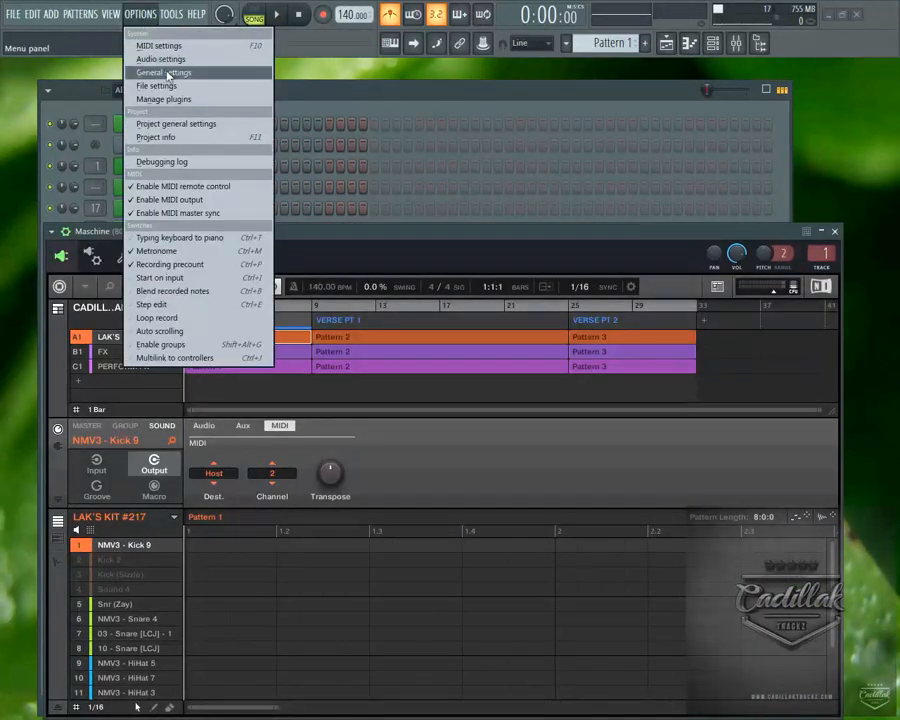
click(185, 62)
click(174, 120)
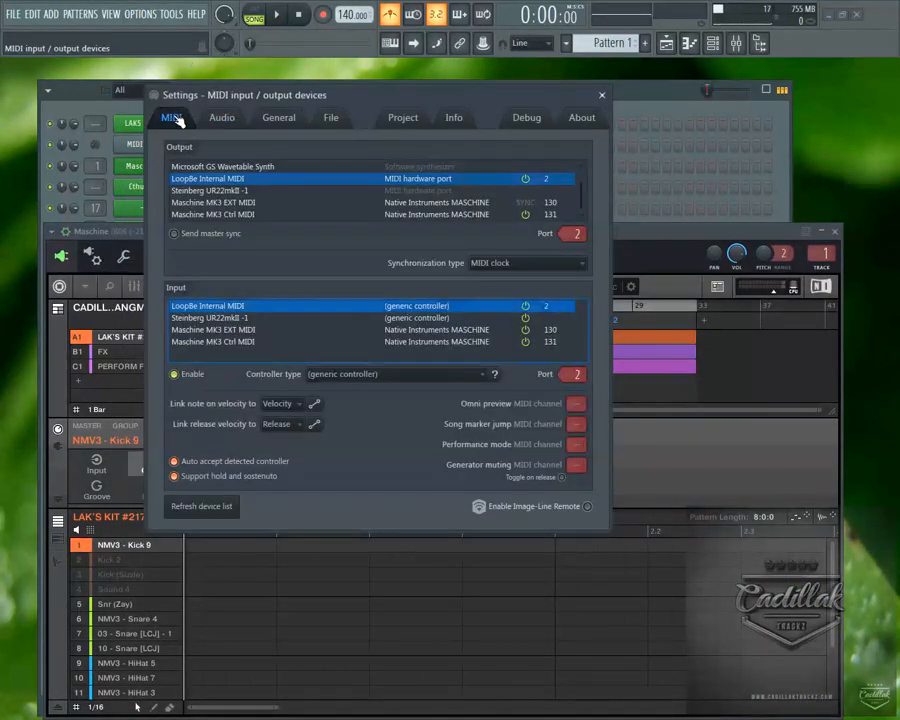
mouse_move(572, 373)
mouse_down()
mouse_move(577, 379)
mouse_move(577, 247)
mouse_move(577, 378)
mouse_up()
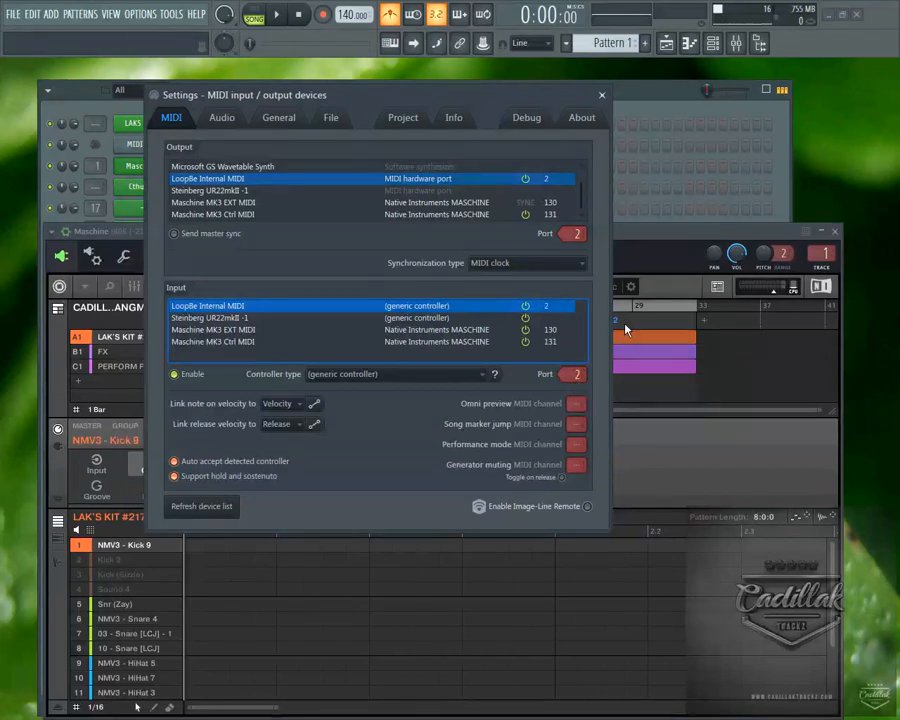
click(603, 96)
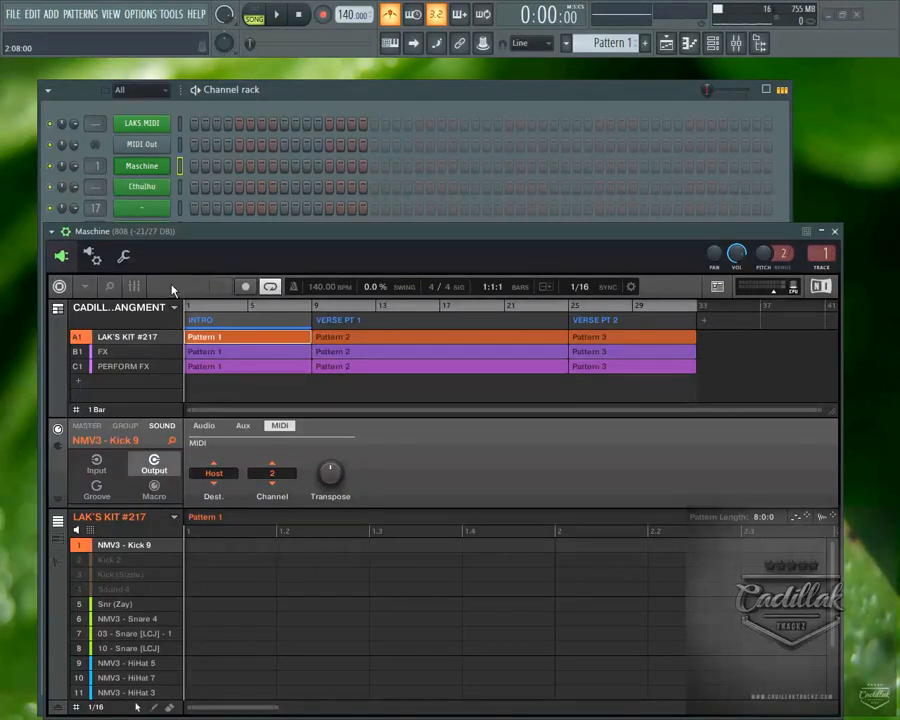
Check the MIDI input and output ports in Maschine's wrapper settings, and return to the plugin interface.
click(90, 256)
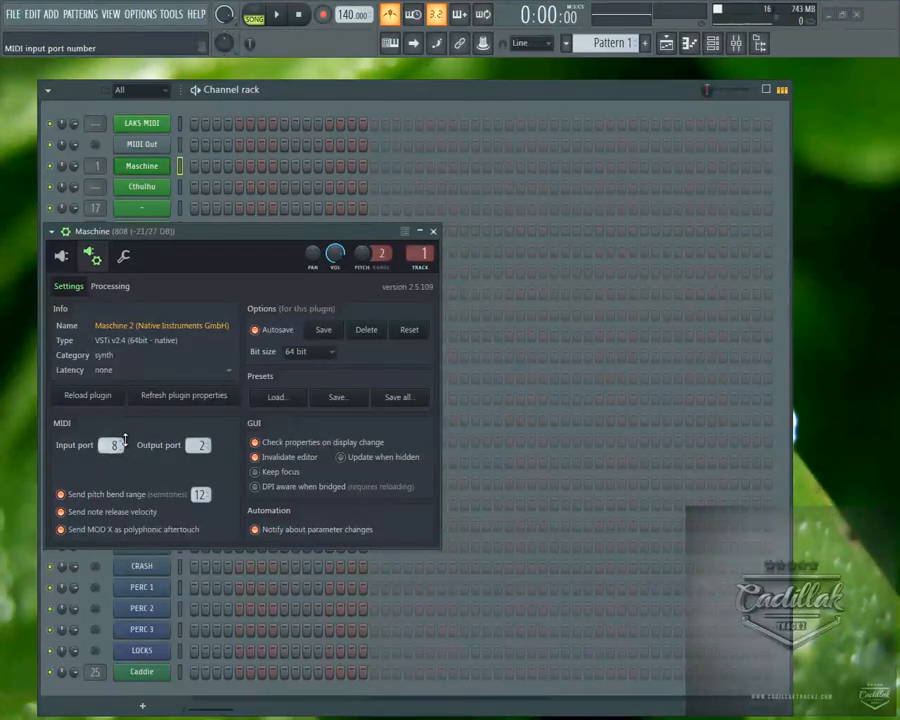
click(63, 256)
drag(366, 236, 372, 172)
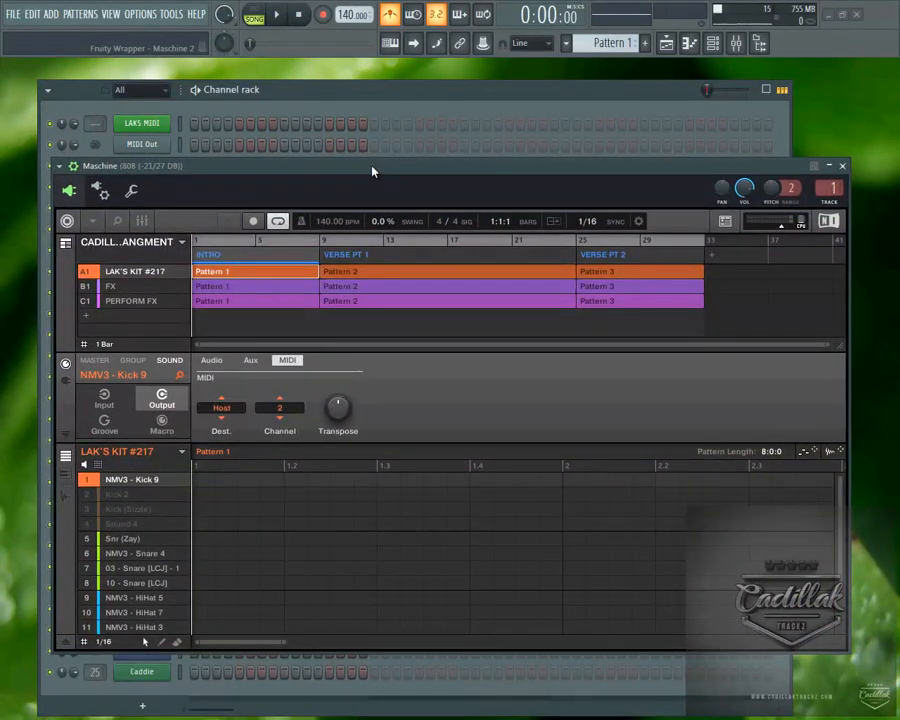
Open the LoopBe1 internal MIDI port options, mute the port, and unmute it again.
key(super)
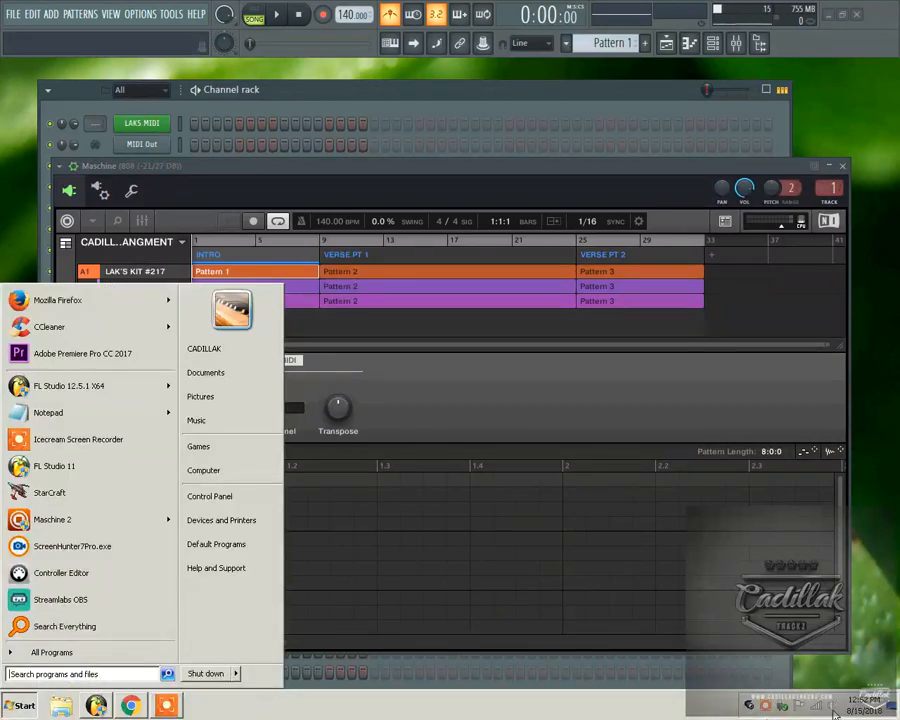
click(749, 706)
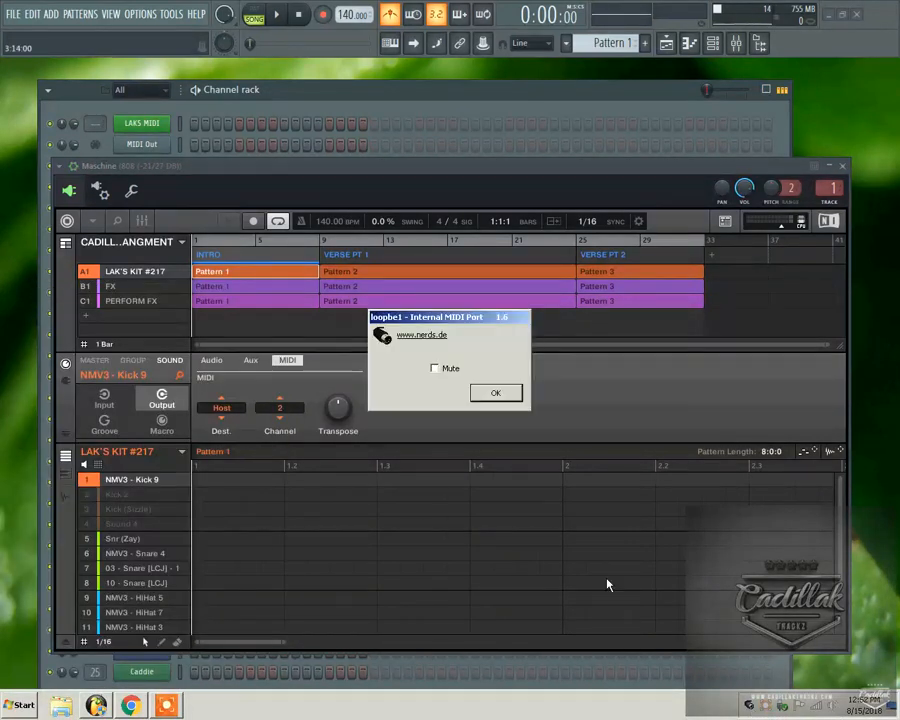
click(442, 371)
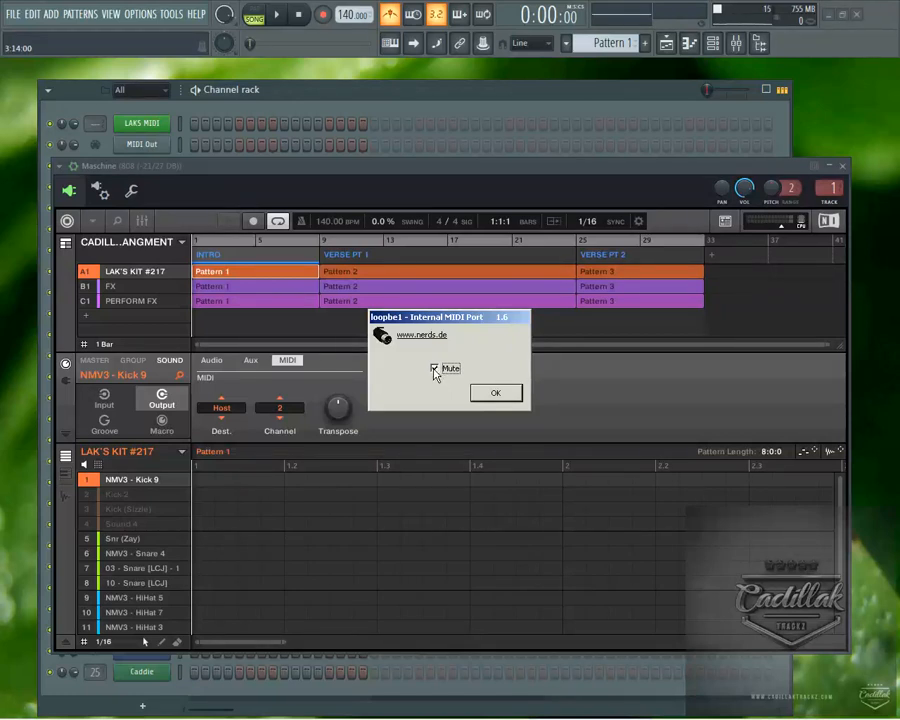
click(435, 369)
click(494, 393)
Move the Maschine window away from the channel list and alternate between the MIDI Out and Maschine channels, leaving Maschine selected.
drag(221, 163, 273, 201)
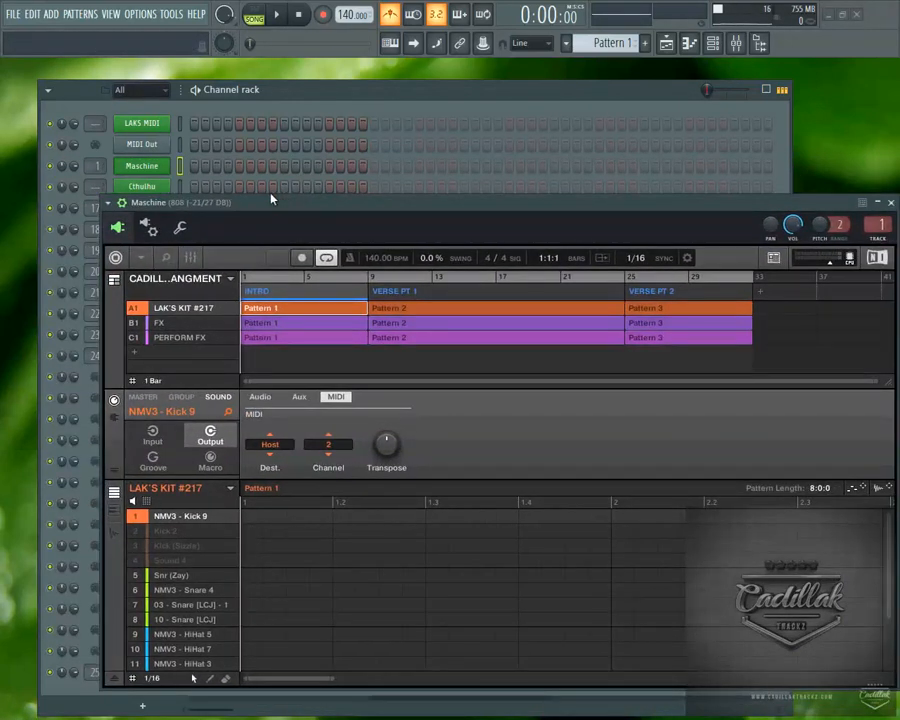
click(181, 147)
click(181, 166)
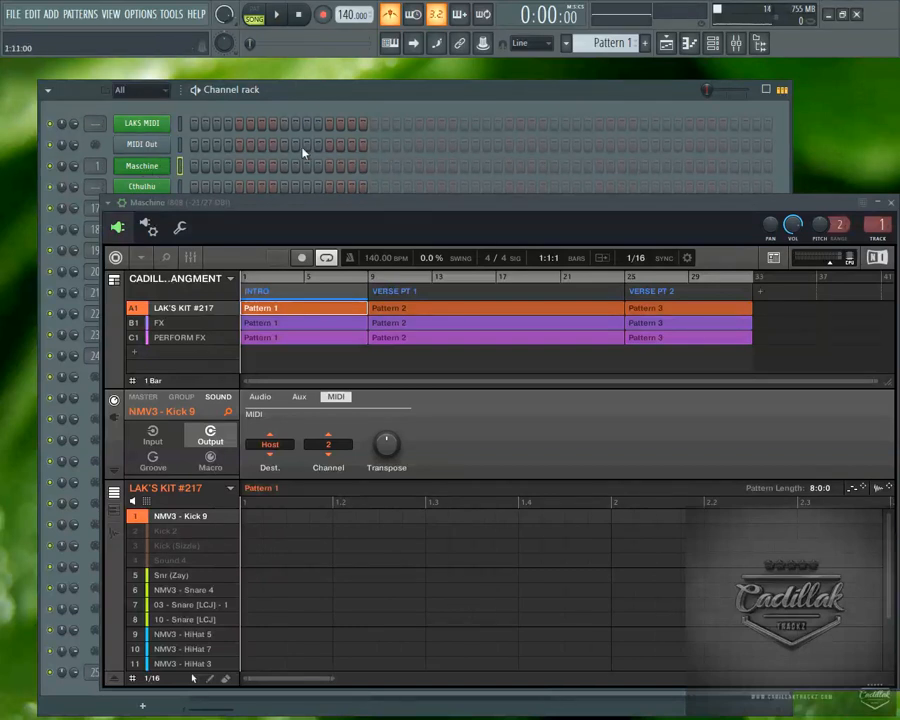
click(183, 151)
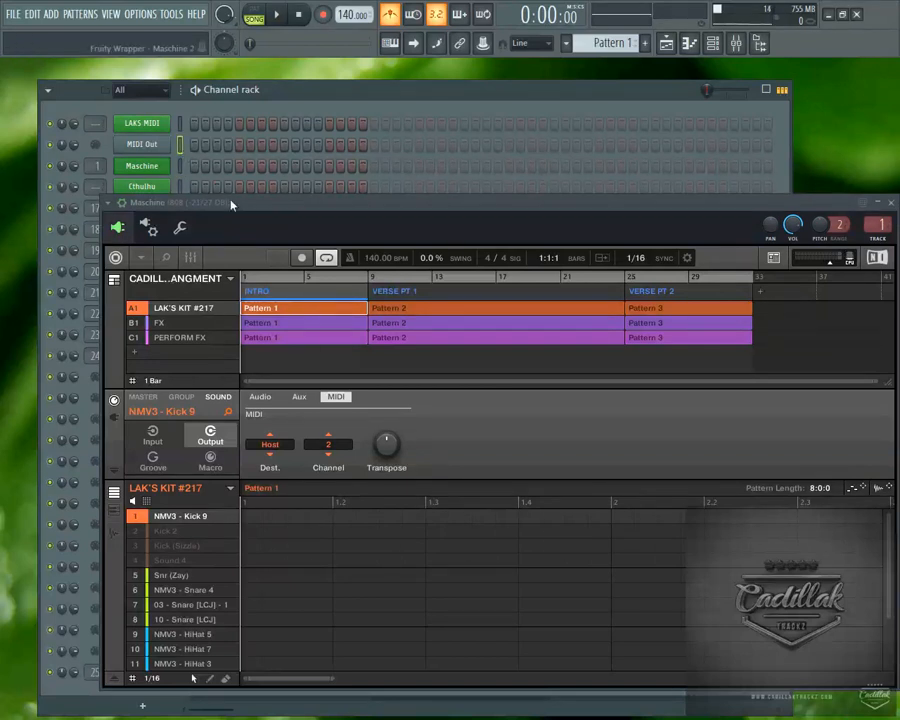
drag(226, 202, 383, 207)
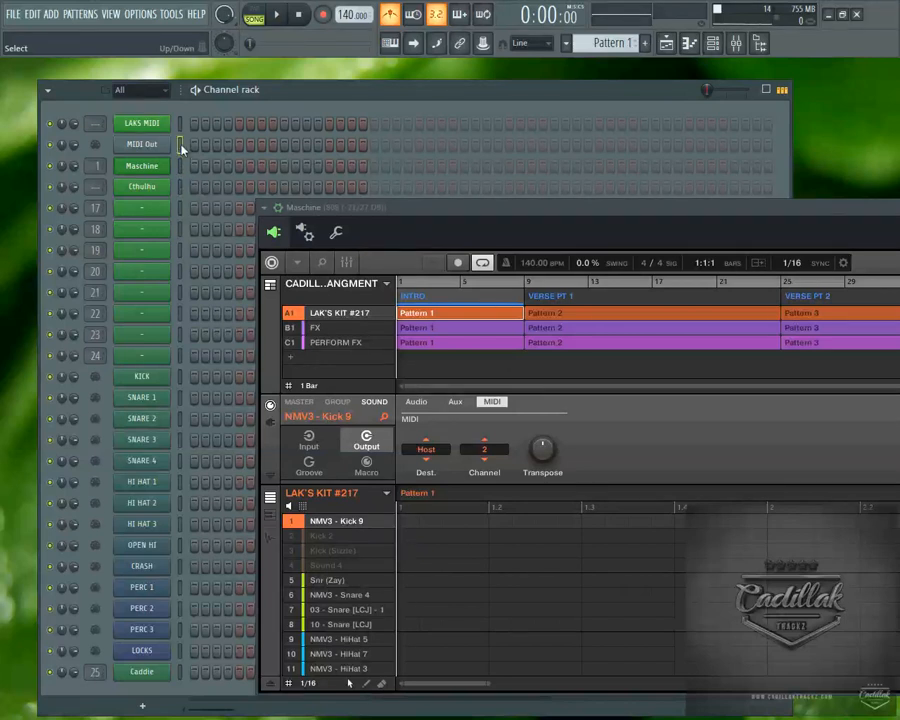
click(180, 146)
click(180, 167)
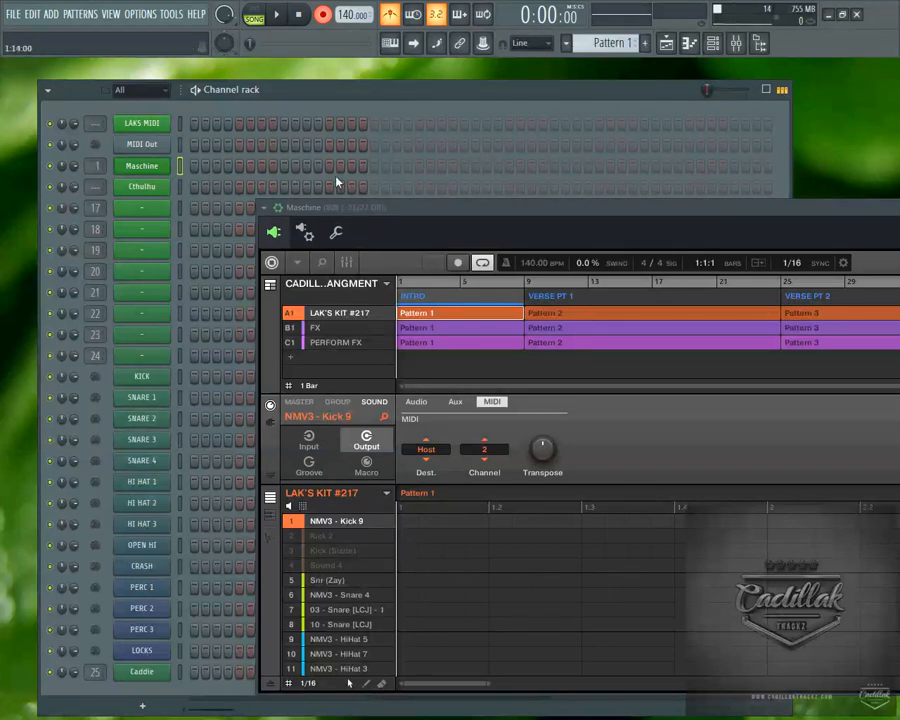
Reposition the Maschine window below its channel and keep the Maschine channel selected for testing pad input.
drag(378, 213, 240, 208)
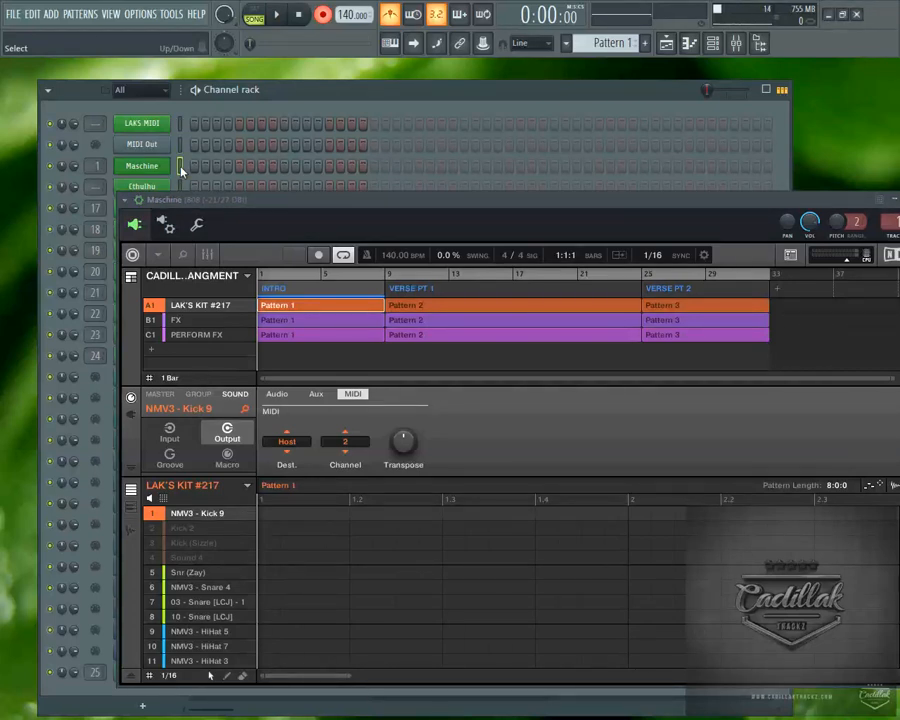
click(181, 167)
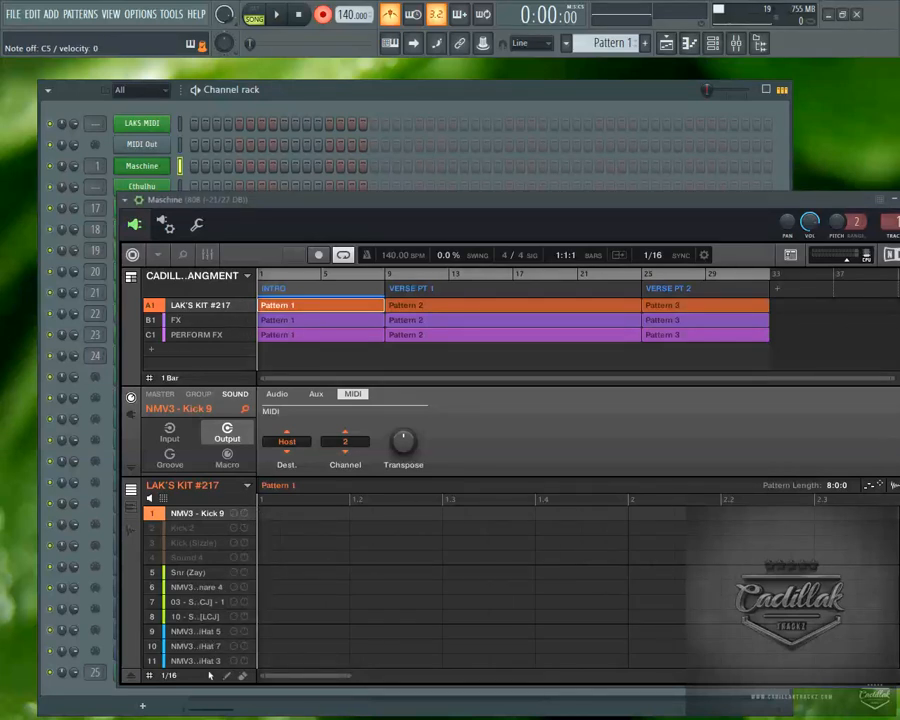
click(235, 517)
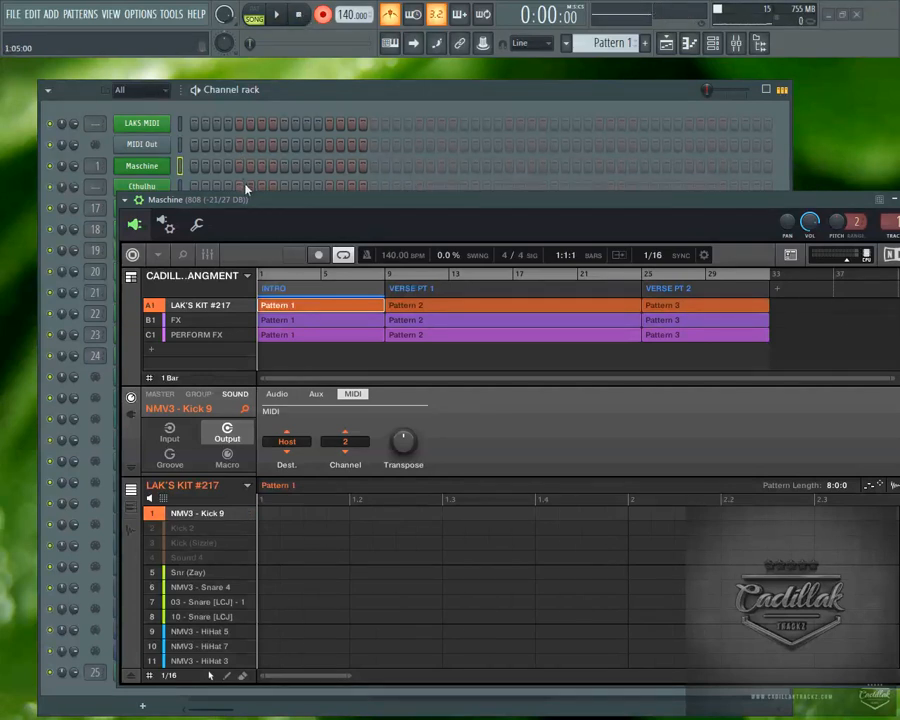
mouse_move(272, 201)
mouse_down()
mouse_move(300, 184)
mouse_move(285, 198)
mouse_up()
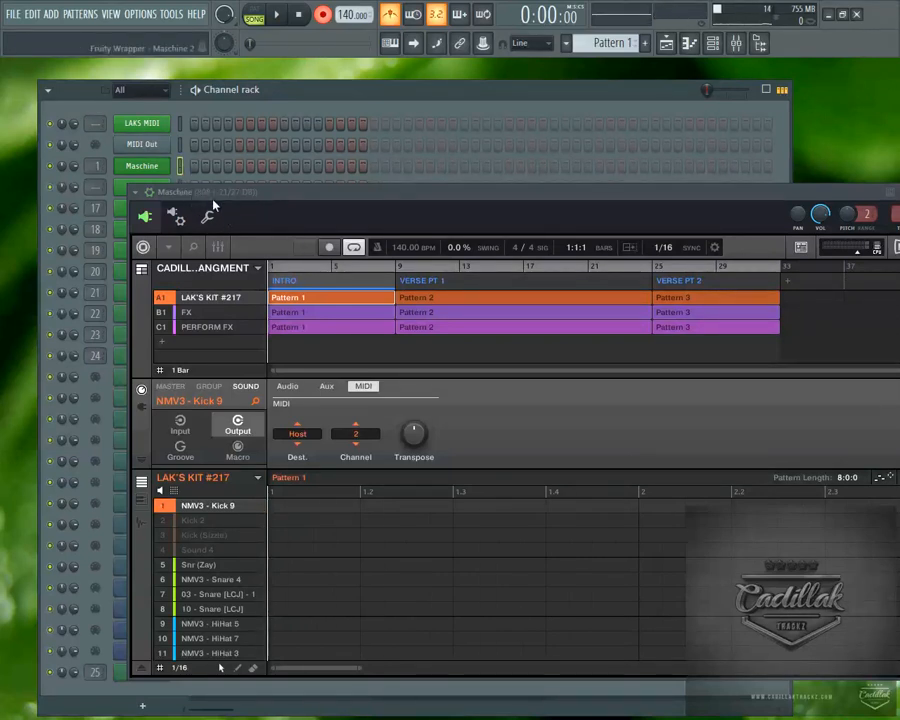
Dismiss the MIDI feedback notice and unmute the LoopBe1 internal MIDI port.
key(super)
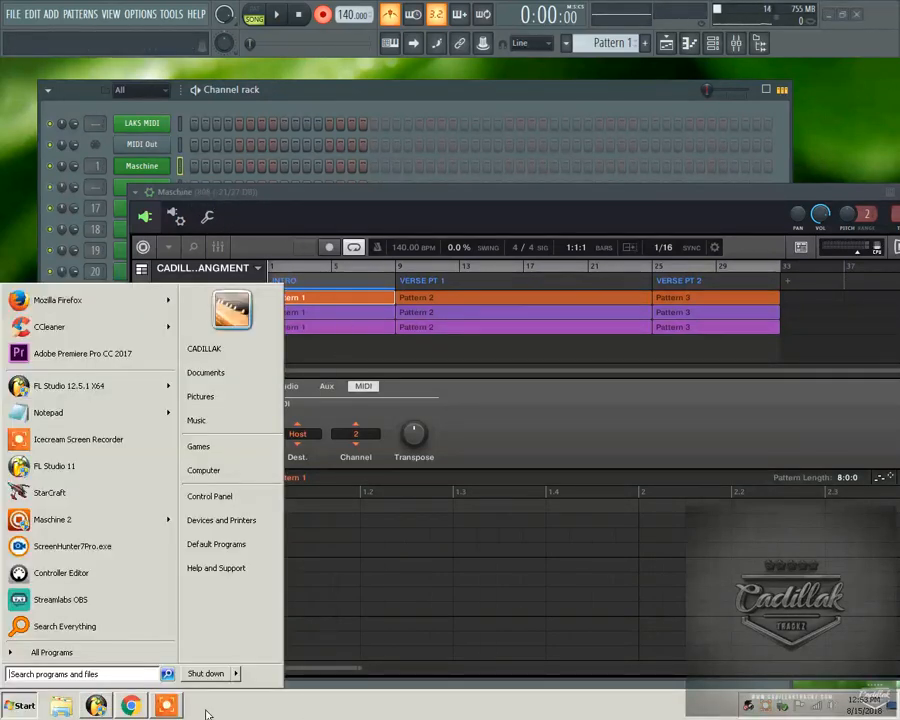
click(749, 707)
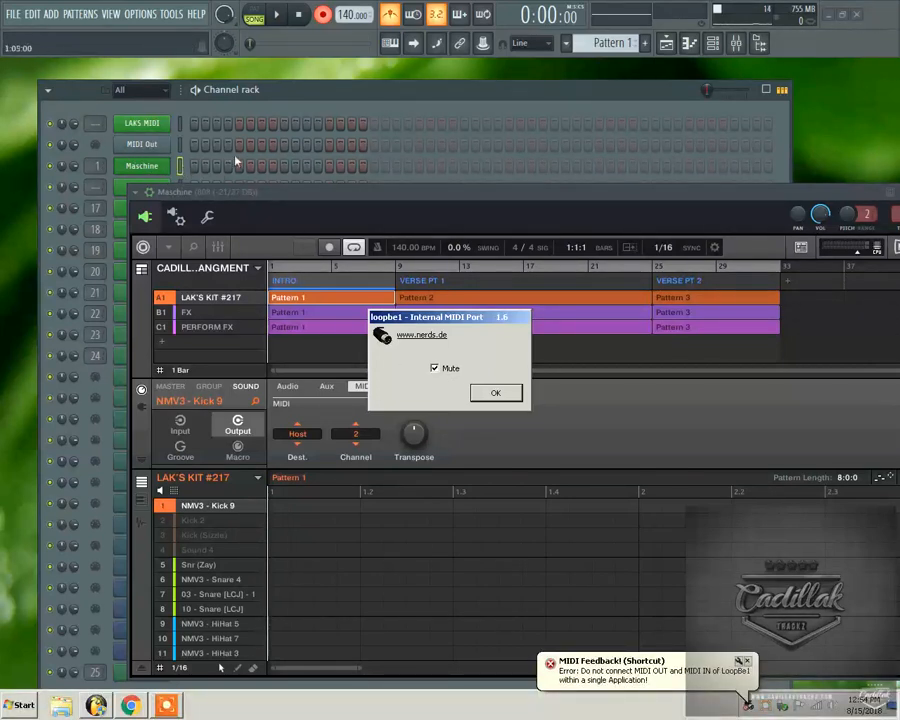
click(620, 680)
click(437, 370)
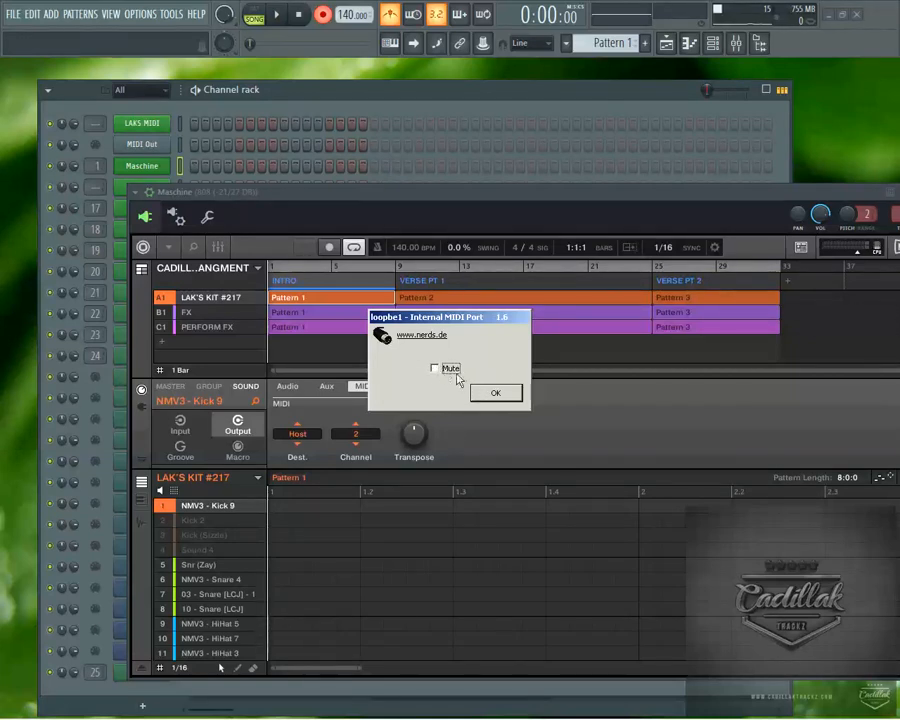
click(496, 393)
Arrange the Maschine window beside the channel names and compare the two MIDI-receiving channels, leaving MIDI Out selected.
drag(267, 200, 355, 225)
click(179, 154)
click(179, 147)
click(178, 145)
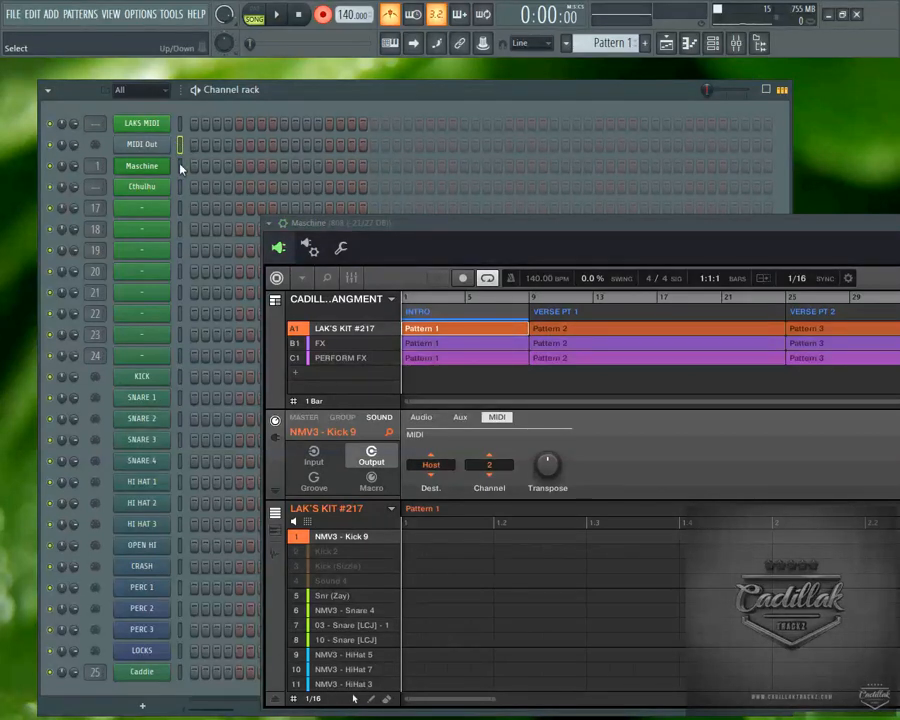
click(180, 166)
drag(543, 237, 278, 183)
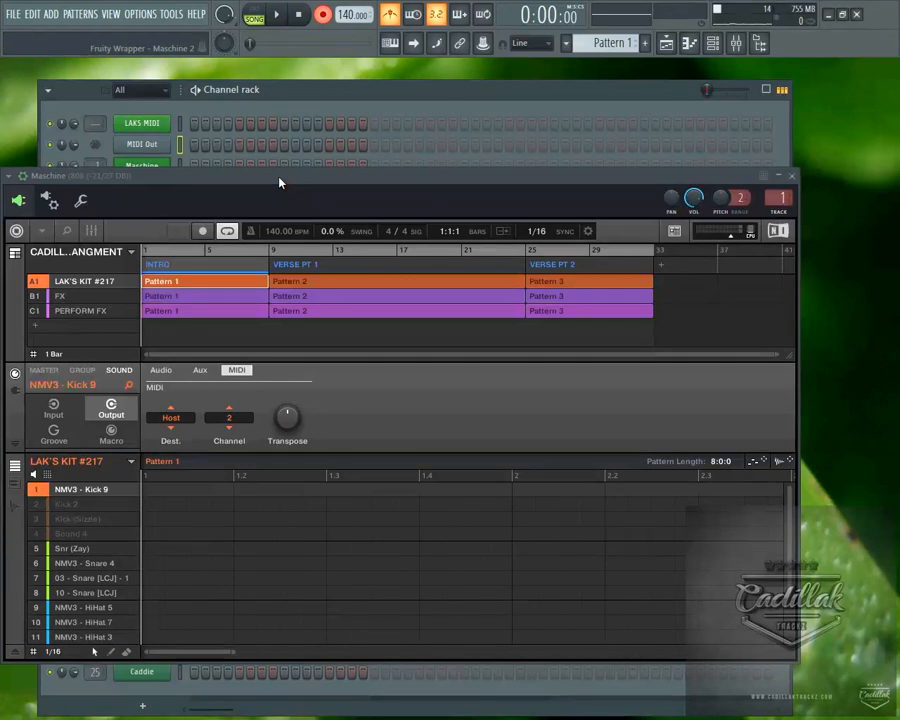
drag(279, 183, 500, 184)
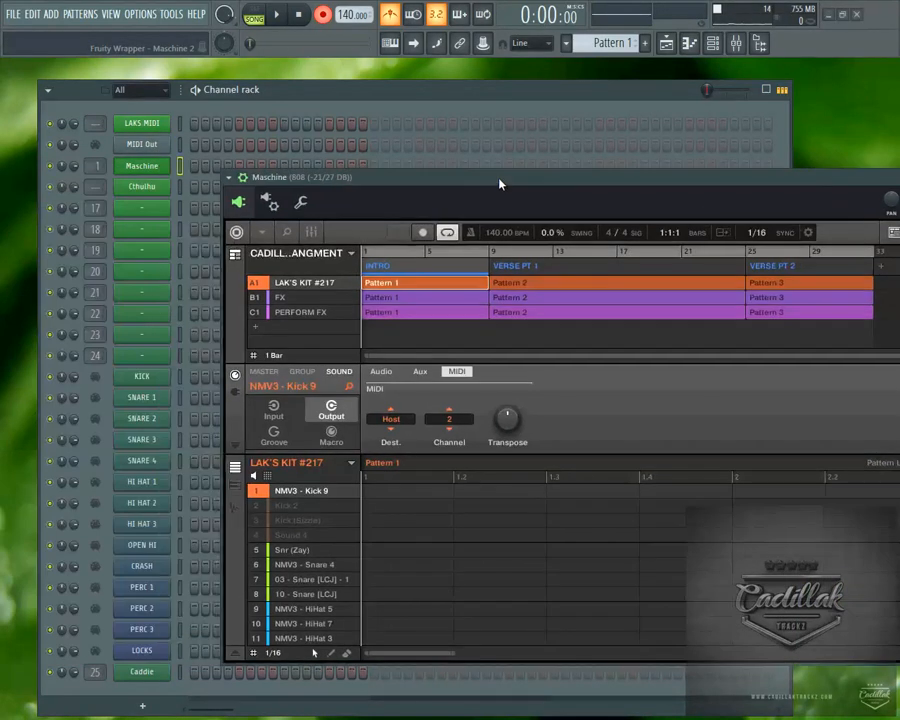
click(178, 144)
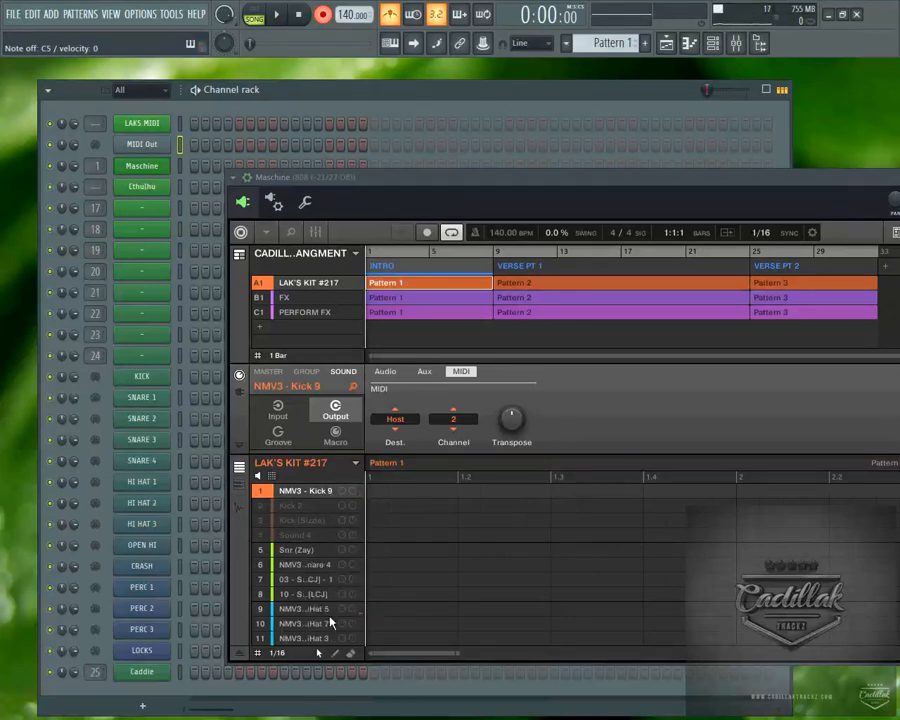
Review the MIDI Out channel's settings against Maschine's NMV3 - Kick 9 output, and look over the system tray.
click(145, 146)
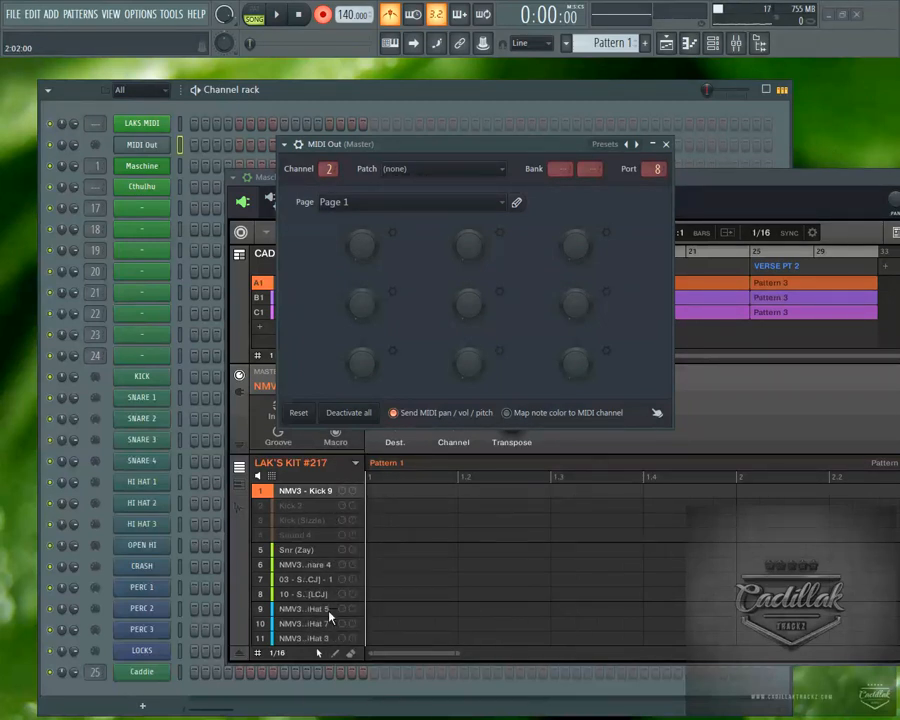
click(341, 497)
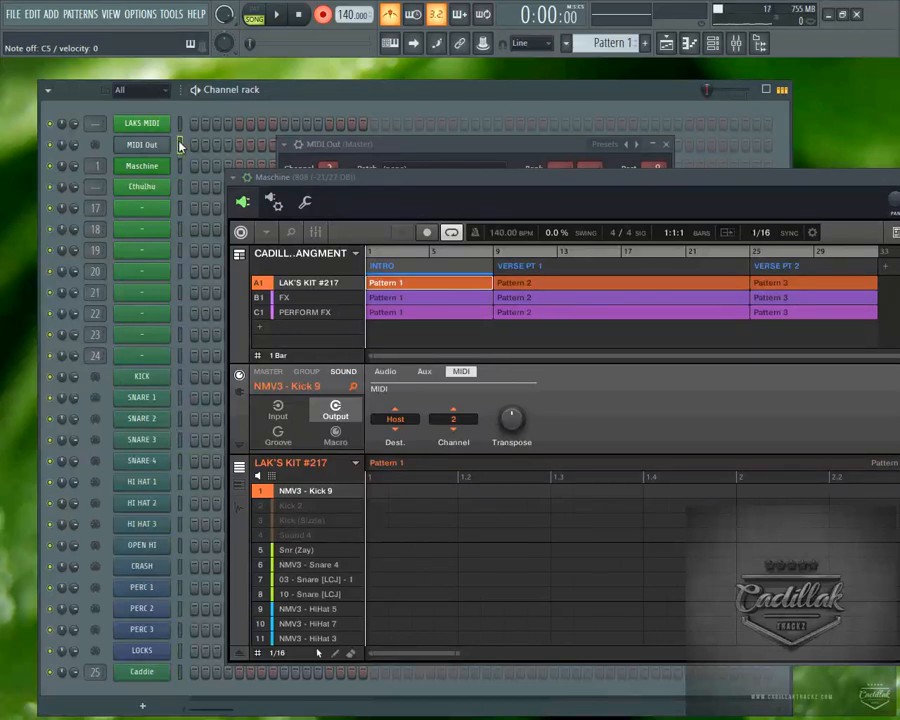
key(super)
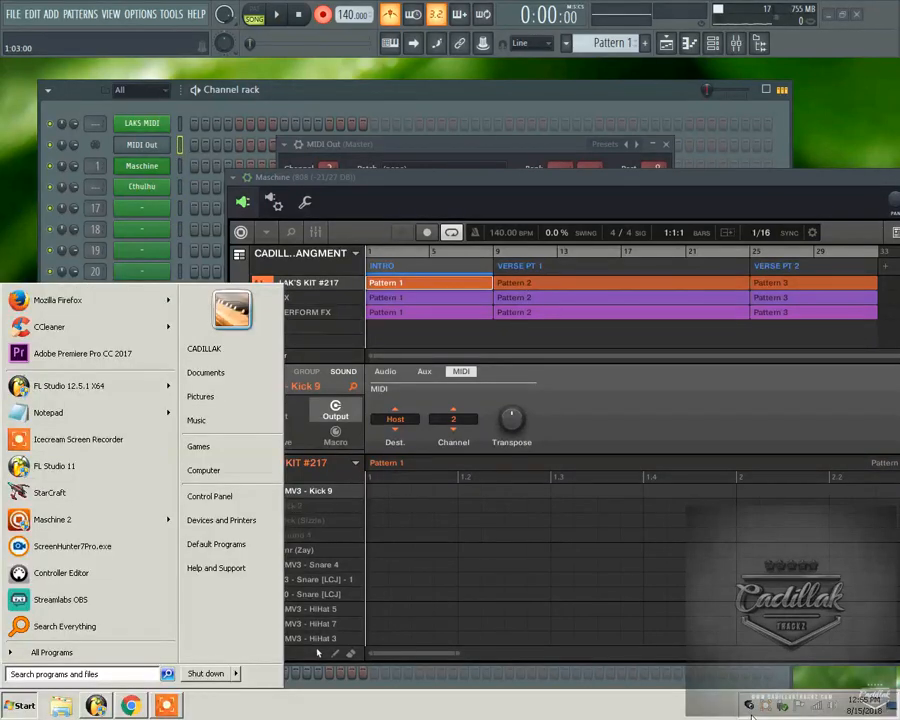
click(641, 704)
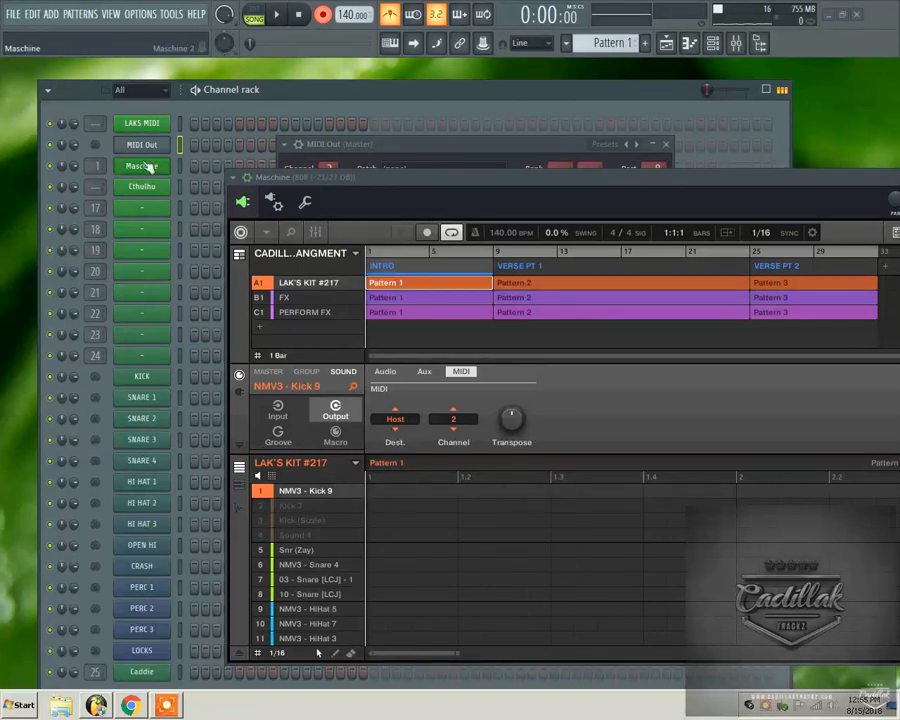
Record a take of Maschine pad hits into MIDI Out and inspect the notes in its piano roll.
click(281, 19)
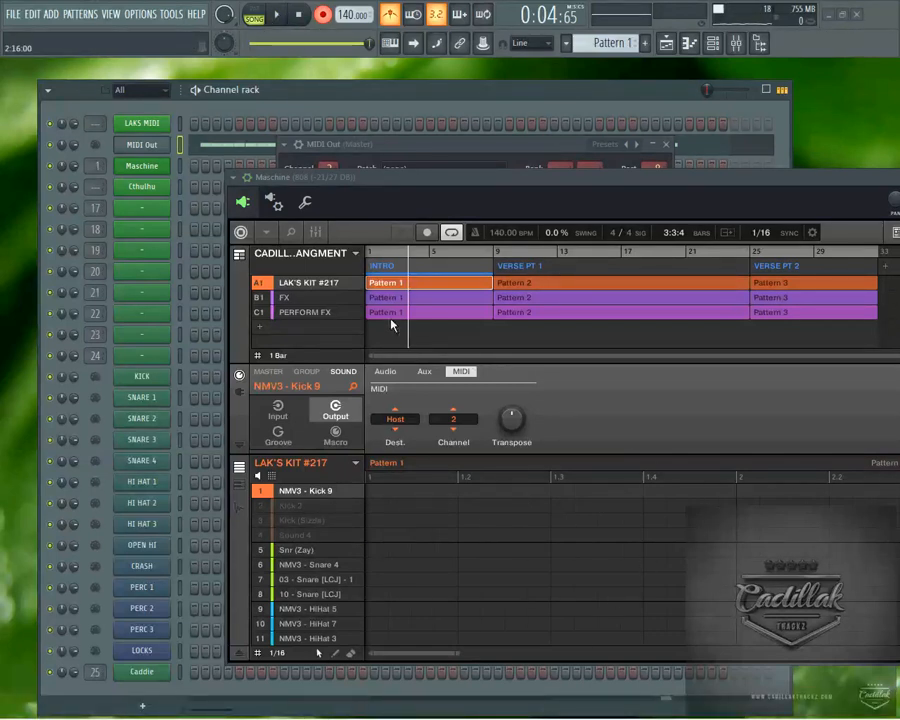
drag(438, 150, 368, 284)
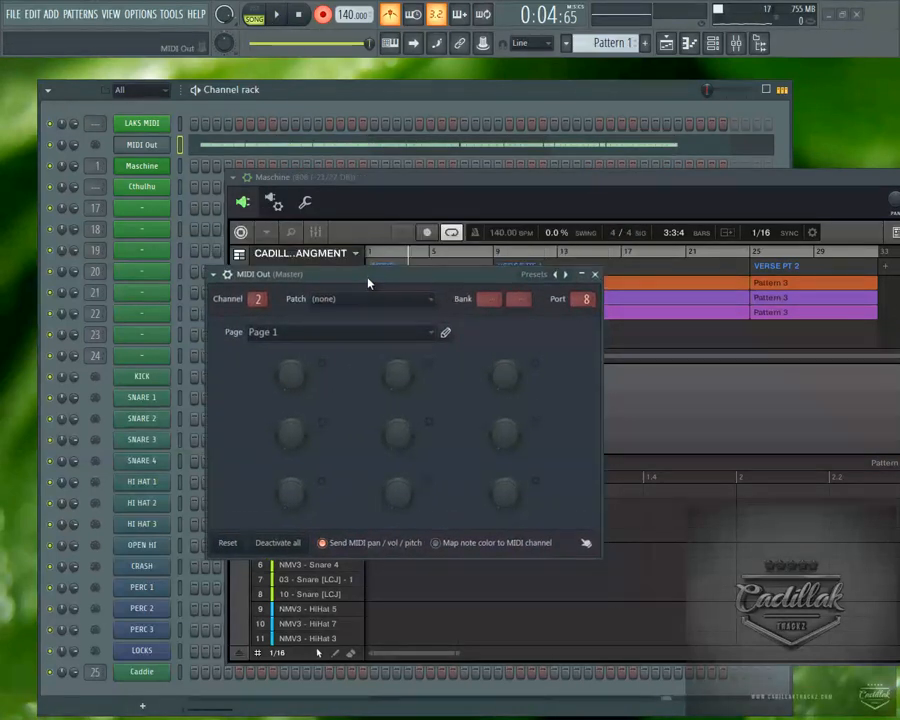
right_click(165, 144)
click(232, 146)
drag(544, 177, 399, 242)
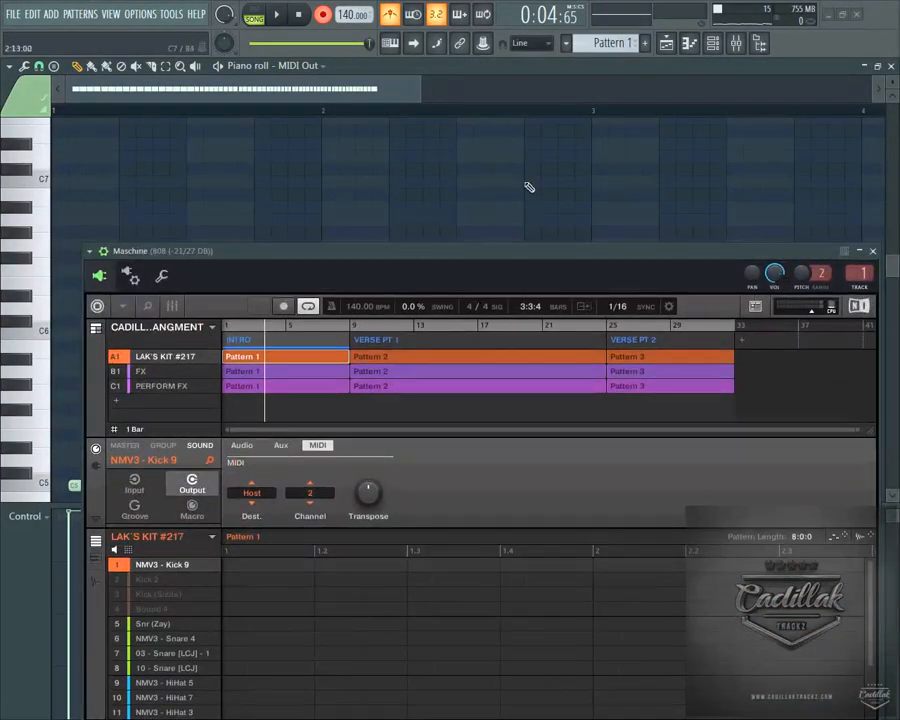
click(891, 67)
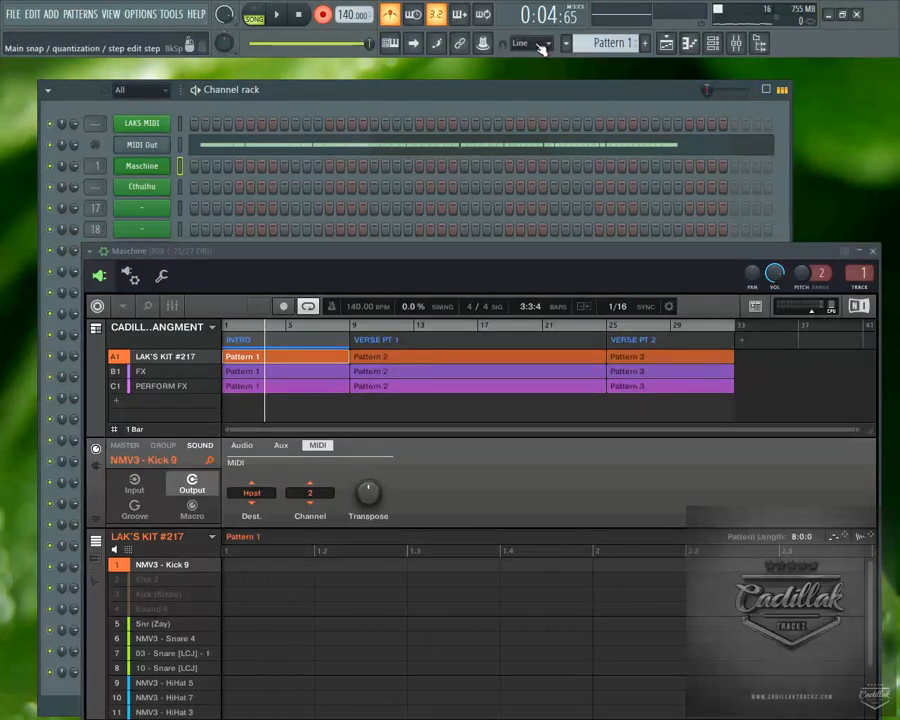
Turn off recording, play the recorded pattern back twice, and stop playback.
drag(376, 250, 396, 207)
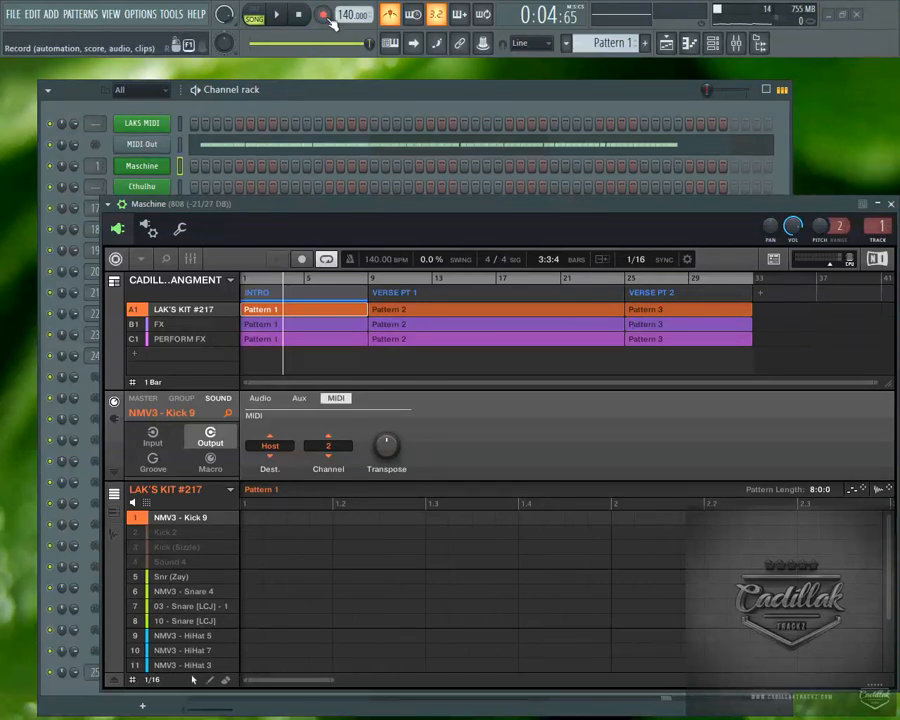
click(277, 14)
click(300, 15)
click(278, 15)
click(300, 15)
Bring up the MIDI Out channel's settings and set its MIDI channel number to 4.
drag(241, 204, 206, 172)
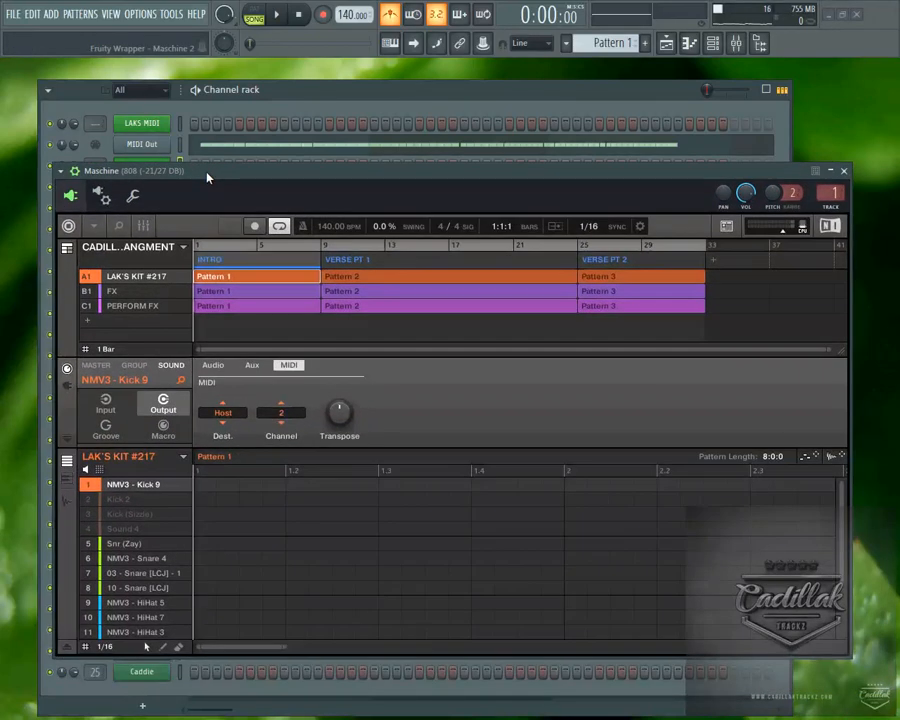
click(146, 145)
click(150, 148)
click(150, 148)
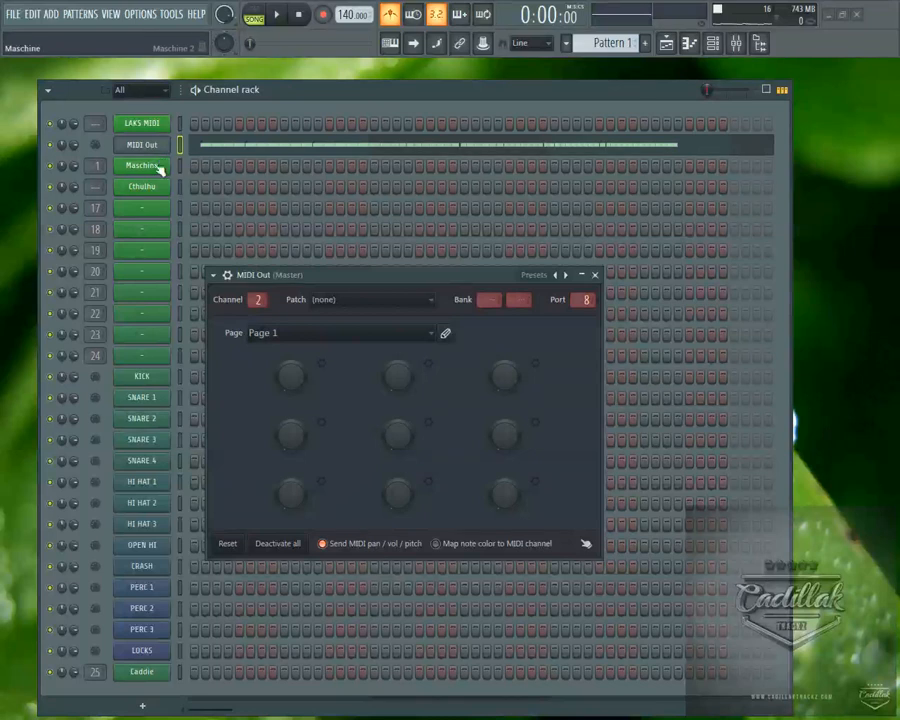
click(152, 168)
click(155, 150)
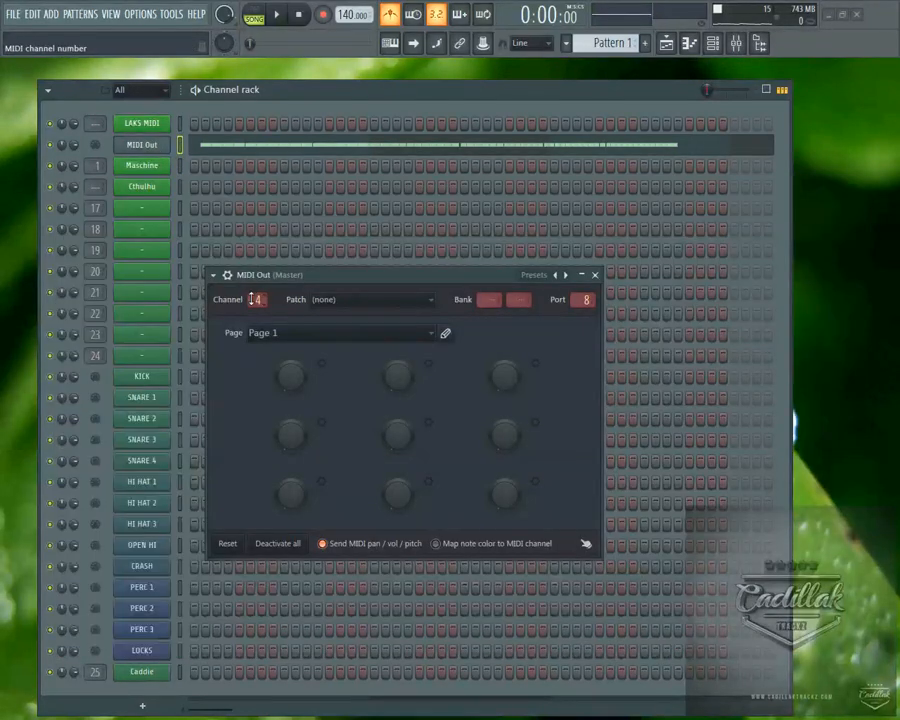
Test playback with the changed MIDI channel, bring the Maschine window into view, and stop playback.
click(278, 14)
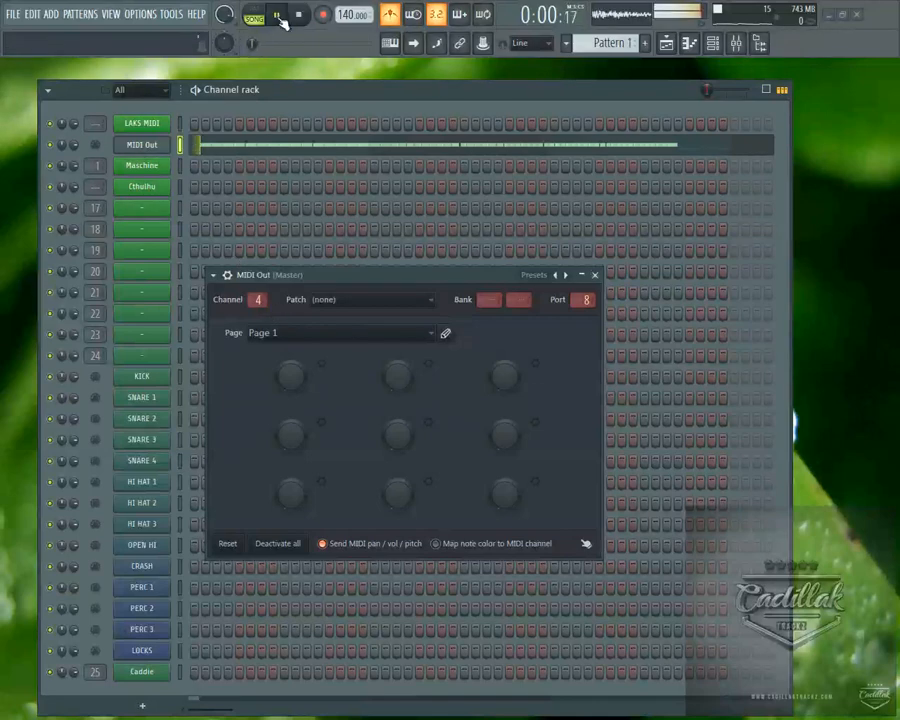
click(146, 166)
mouse_move(258, 181)
mouse_down()
mouse_move(274, 253)
mouse_move(275, 163)
mouse_move(265, 165)
mouse_move(265, 184)
mouse_up()
key(space)
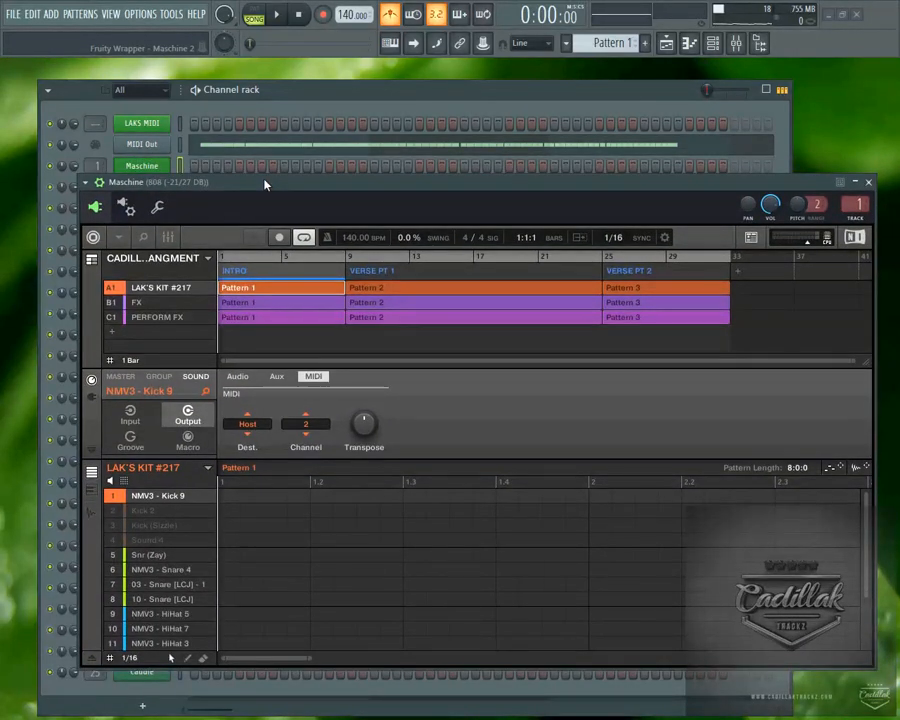
Examine the MIDI destination choices for the NMV3 - Kick 9 sound, keeping Host as the destination.
mouse_move(176, 510)
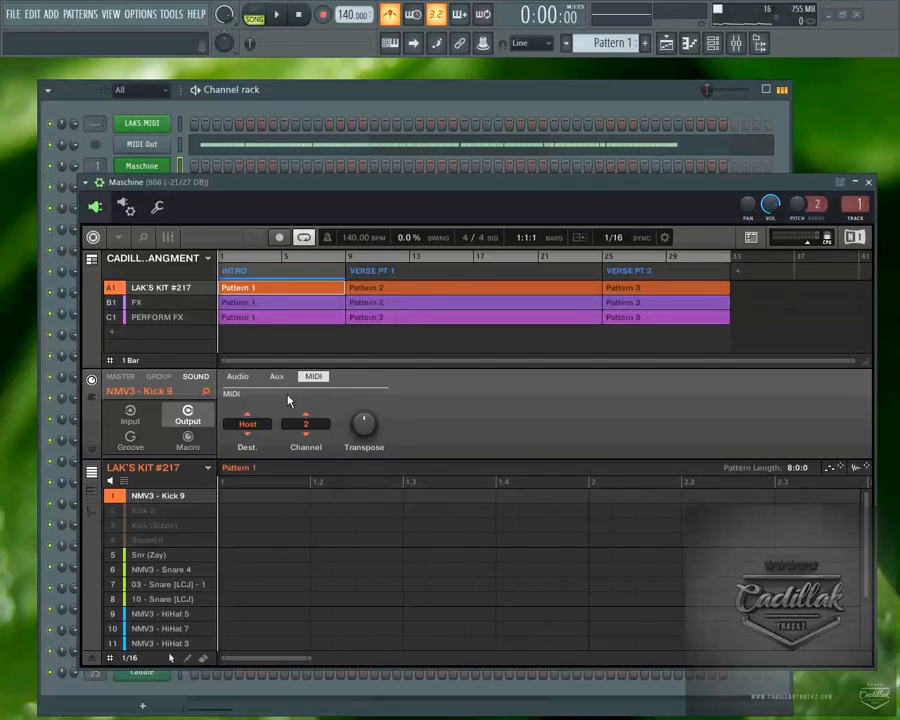
click(178, 497)
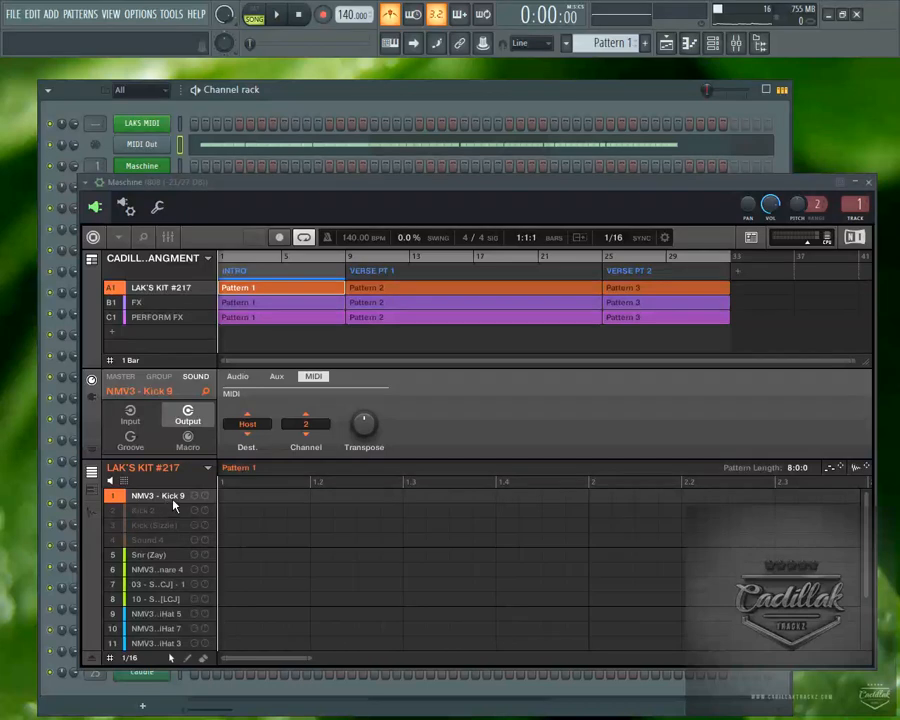
click(248, 428)
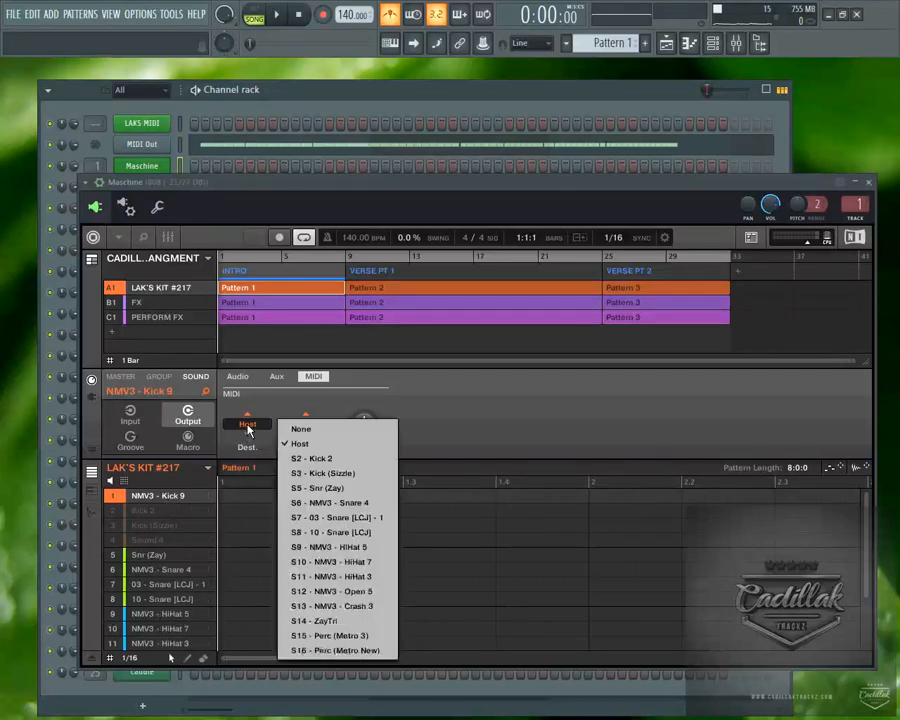
click(346, 408)
Compare the MIDI output destination and channel of the snare and hi-hat sounds, finishing on NMV3 - HiHat 7.
click(155, 570)
click(155, 599)
click(157, 629)
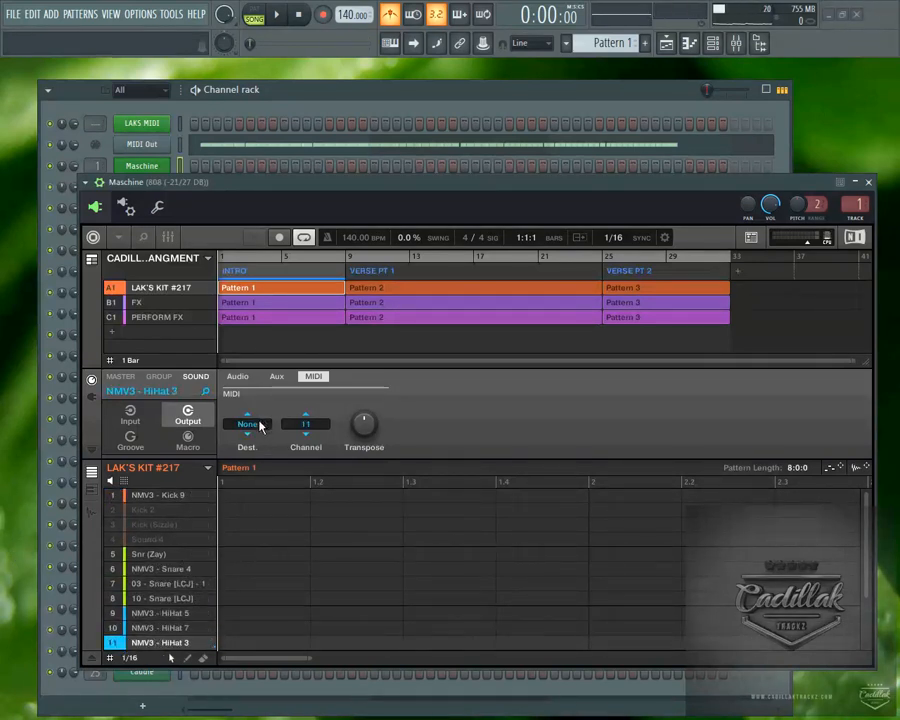
click(159, 557)
click(157, 628)
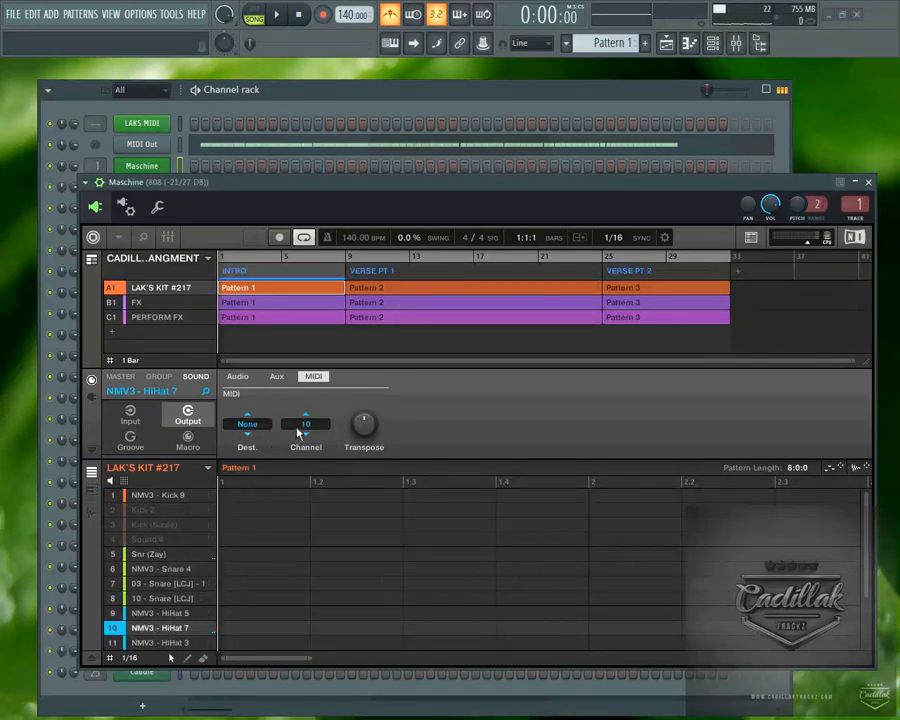
Check the MIDI Out channel number, and return to Maschine with NMV3 - Kick 9 selected.
click(141, 144)
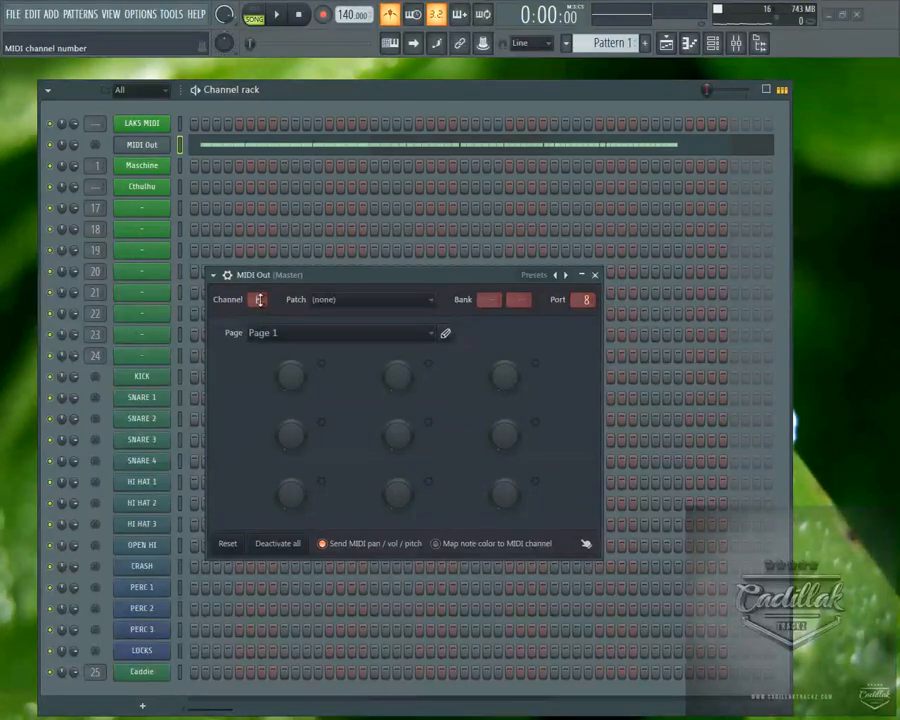
click(155, 168)
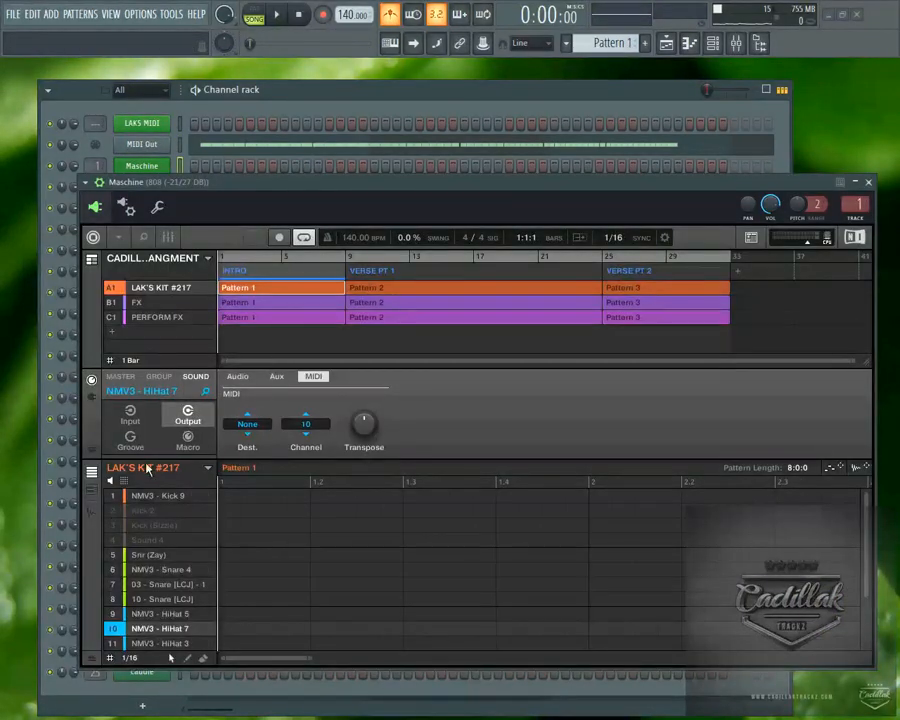
click(165, 496)
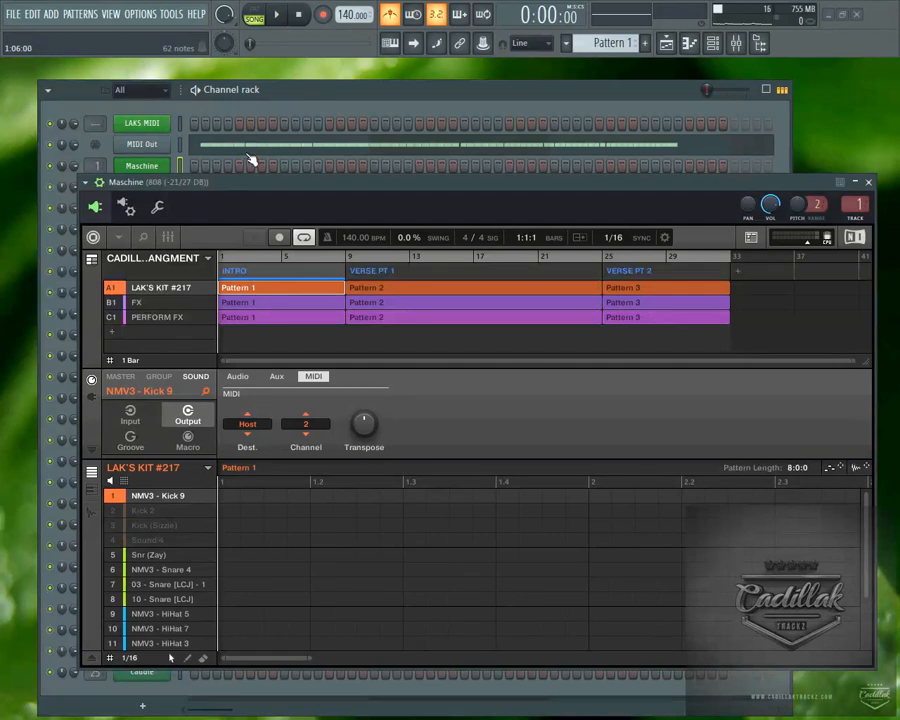
Cut the recorded notes from MIDI Out and record a new take of Maschine chords with Kick 9 in keyboard mode.
right_click(152, 146)
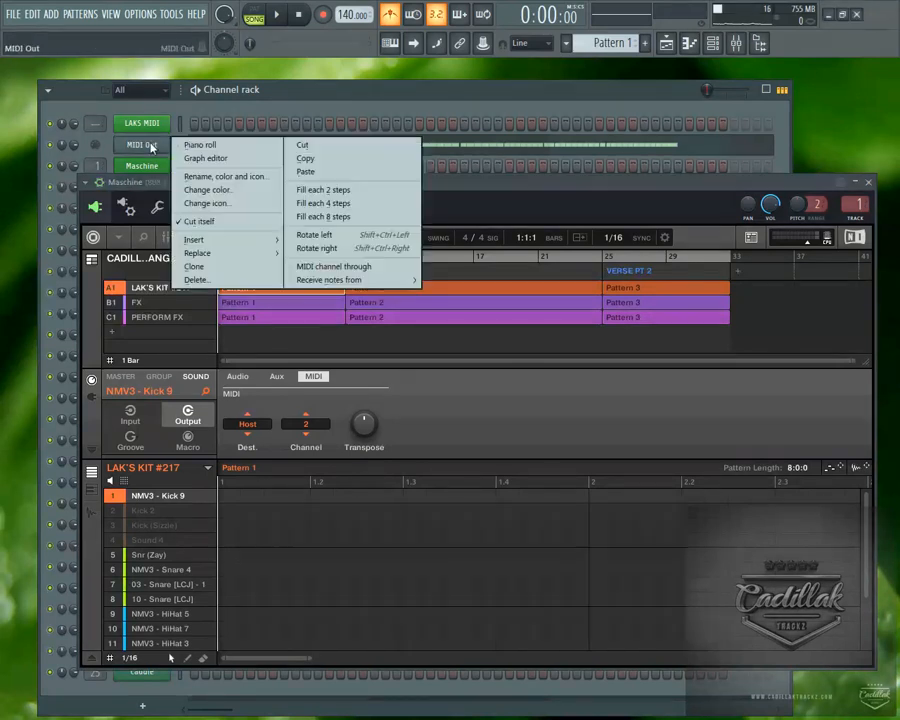
click(327, 147)
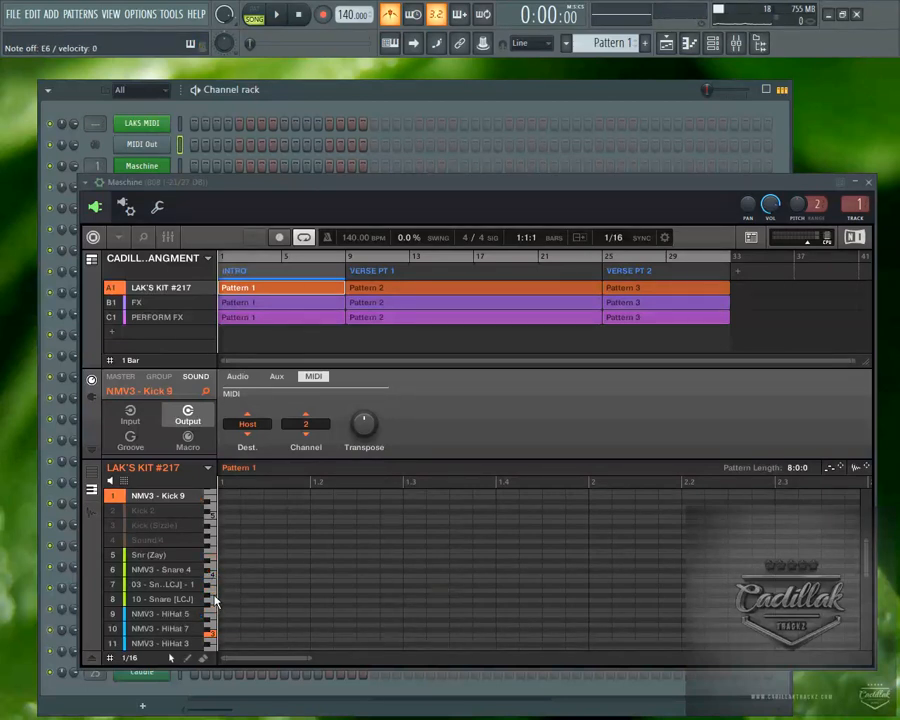
click(277, 15)
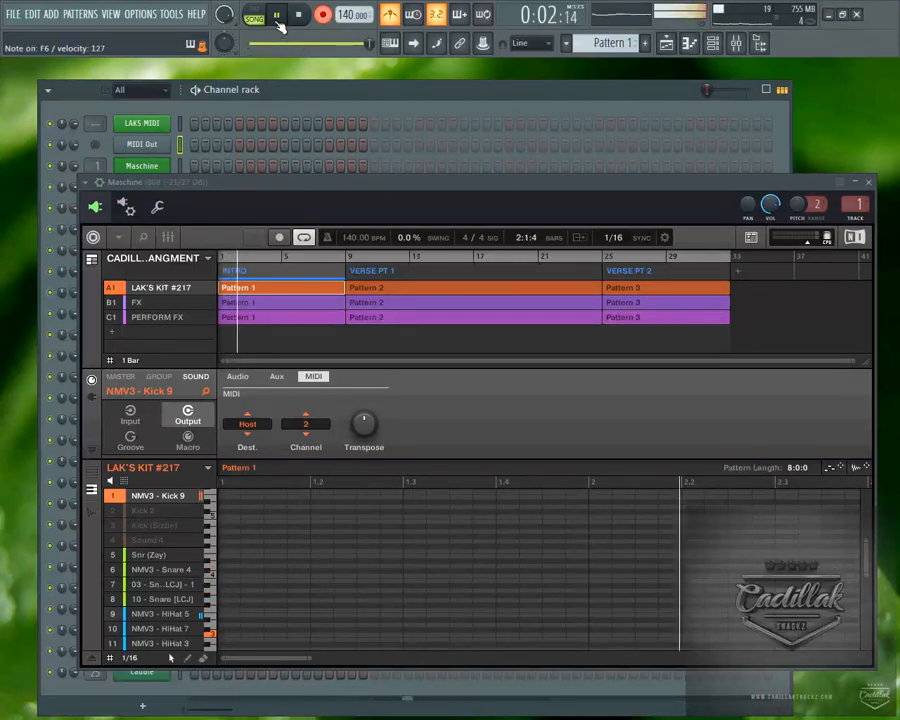
click(277, 15)
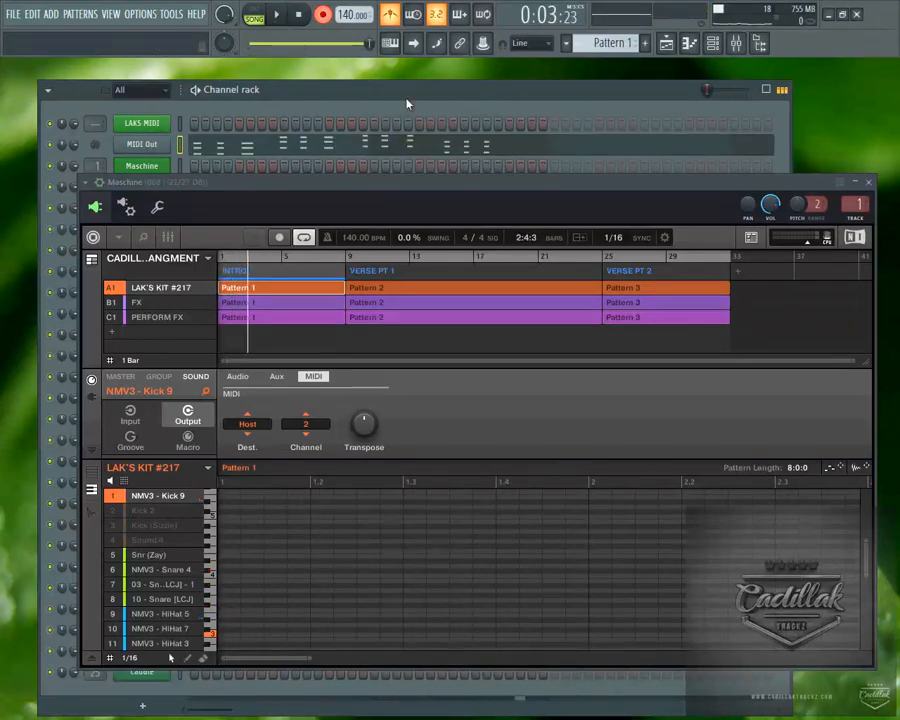
Inspect the newly recorded chords in the MIDI Out piano roll, and return to the channel rack.
right_click(142, 144)
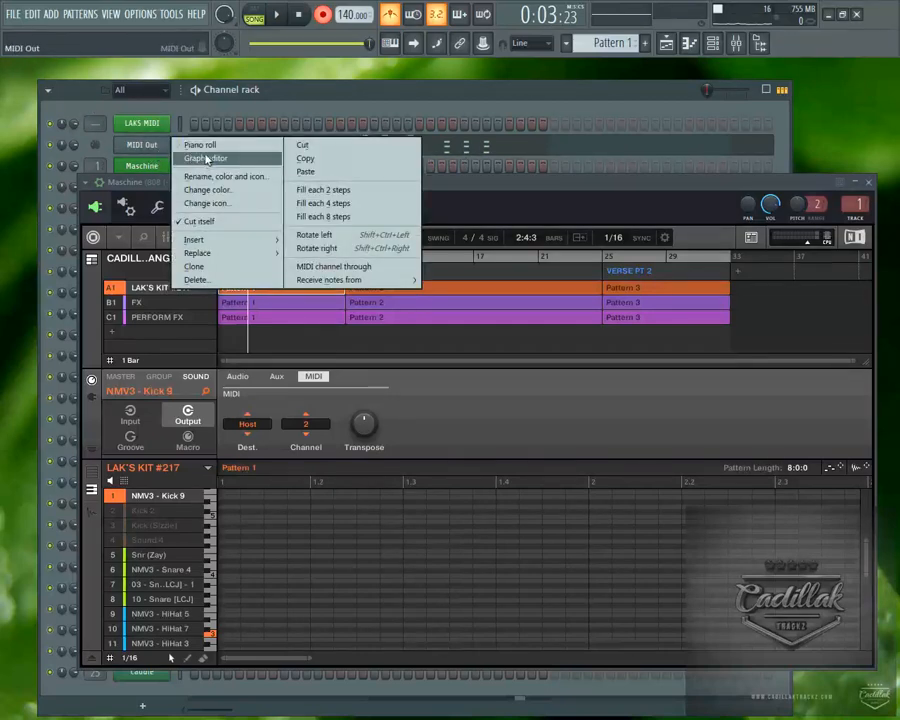
click(210, 143)
drag(344, 190, 330, 212)
click(891, 67)
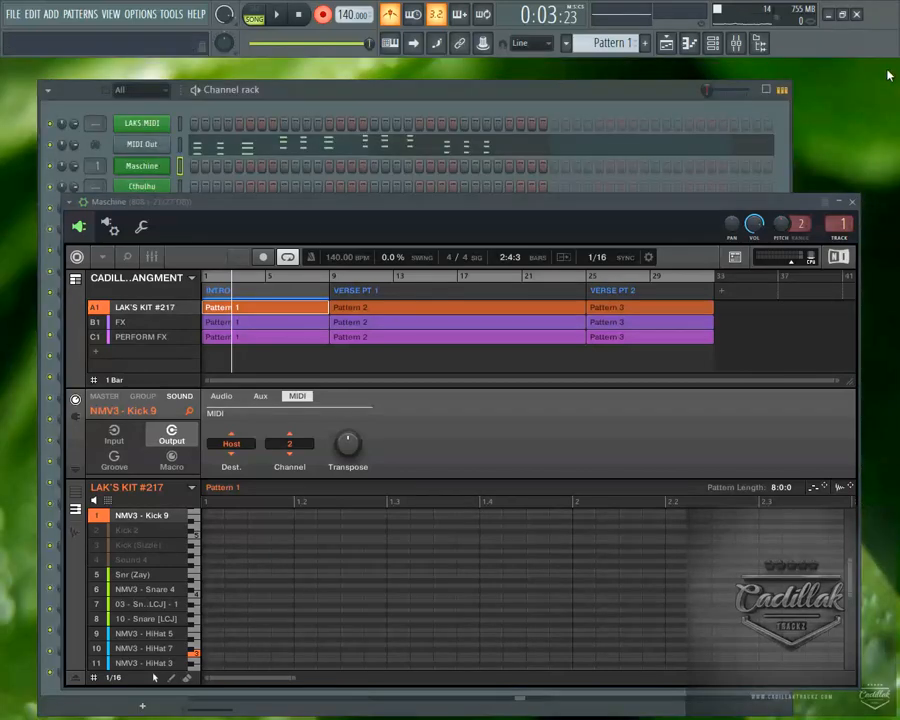
drag(520, 204, 517, 172)
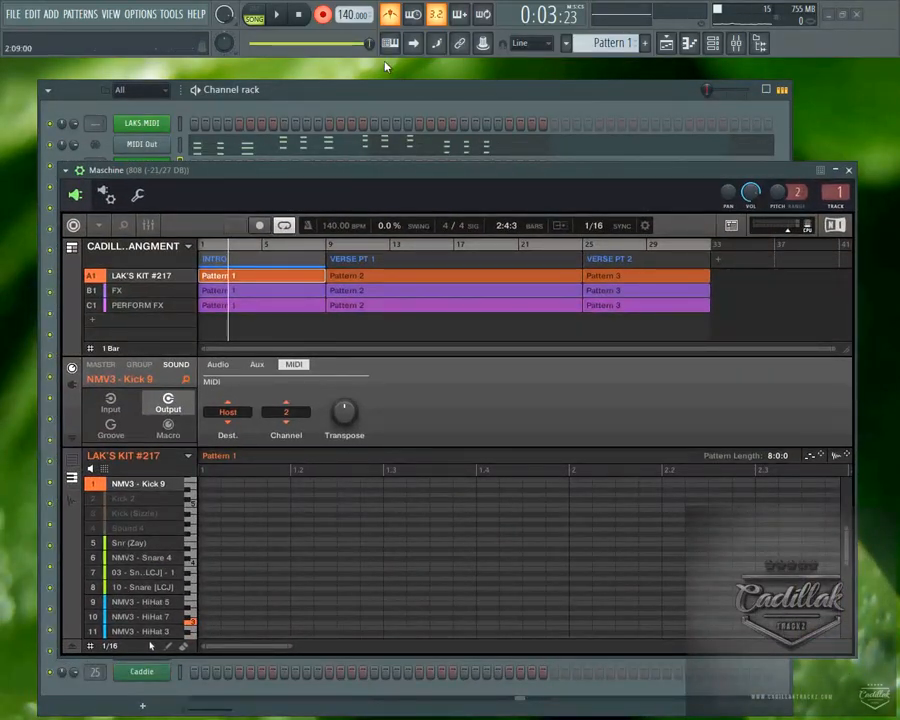
Cut the recorded chords from the MIDI Out channel and reposition the Maschine window below that channel's row.
right_click(146, 146)
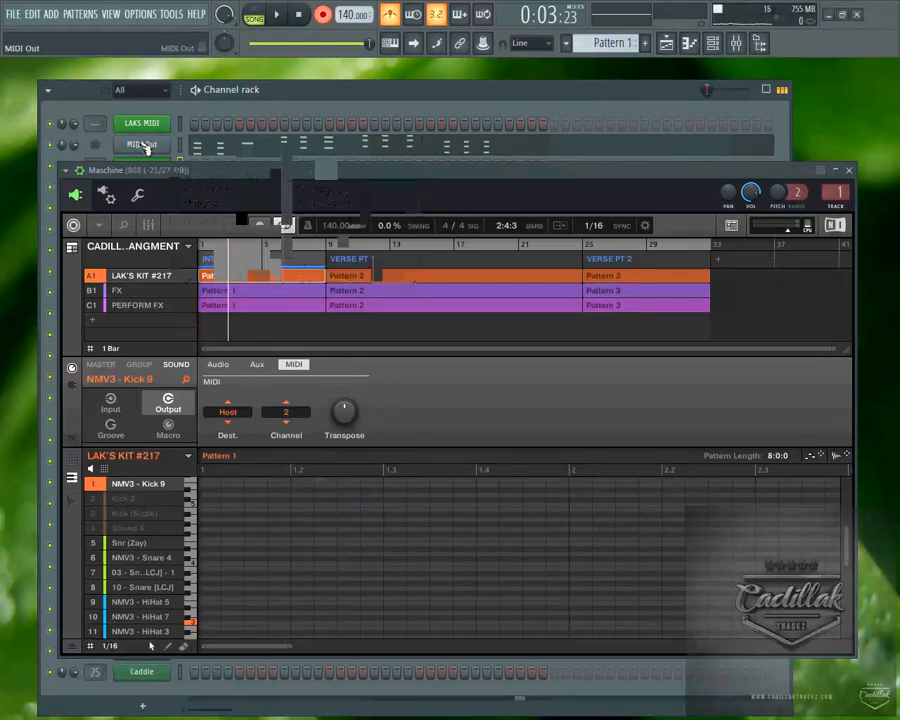
click(328, 147)
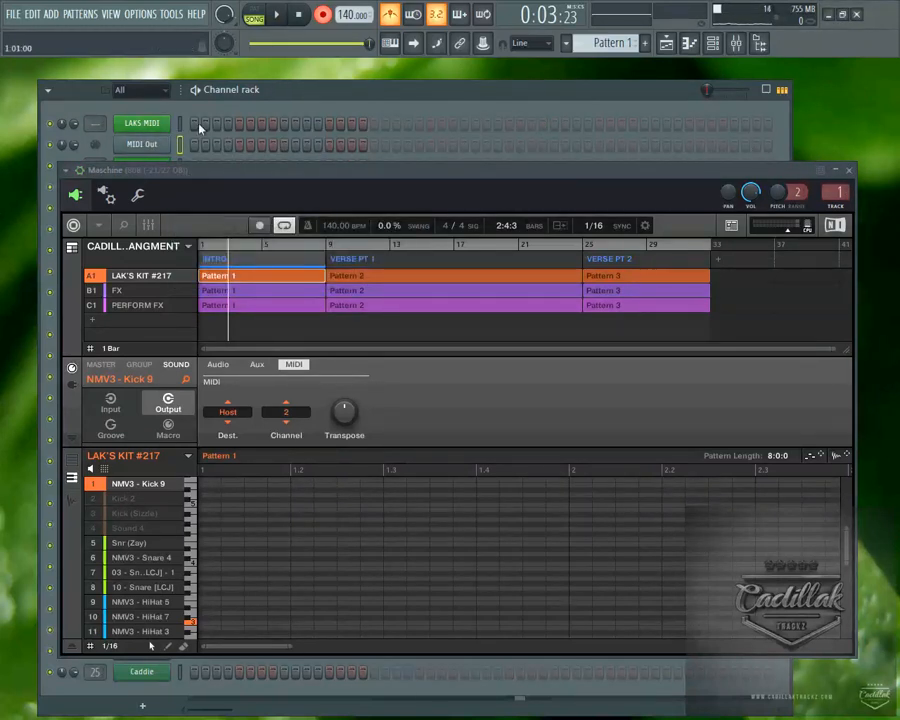
drag(235, 176, 205, 247)
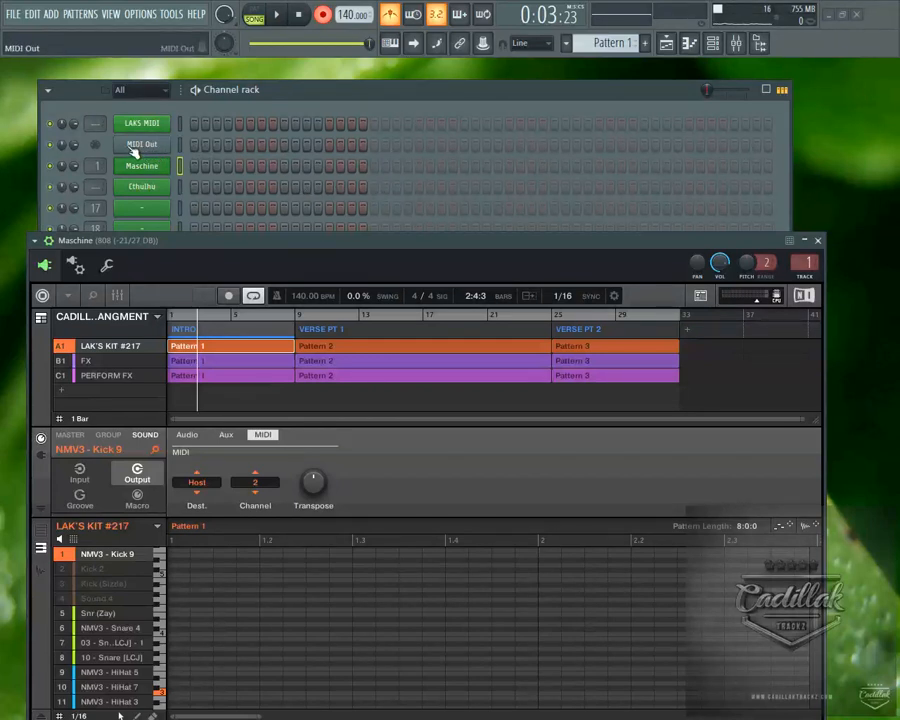
drag(198, 244, 200, 167)
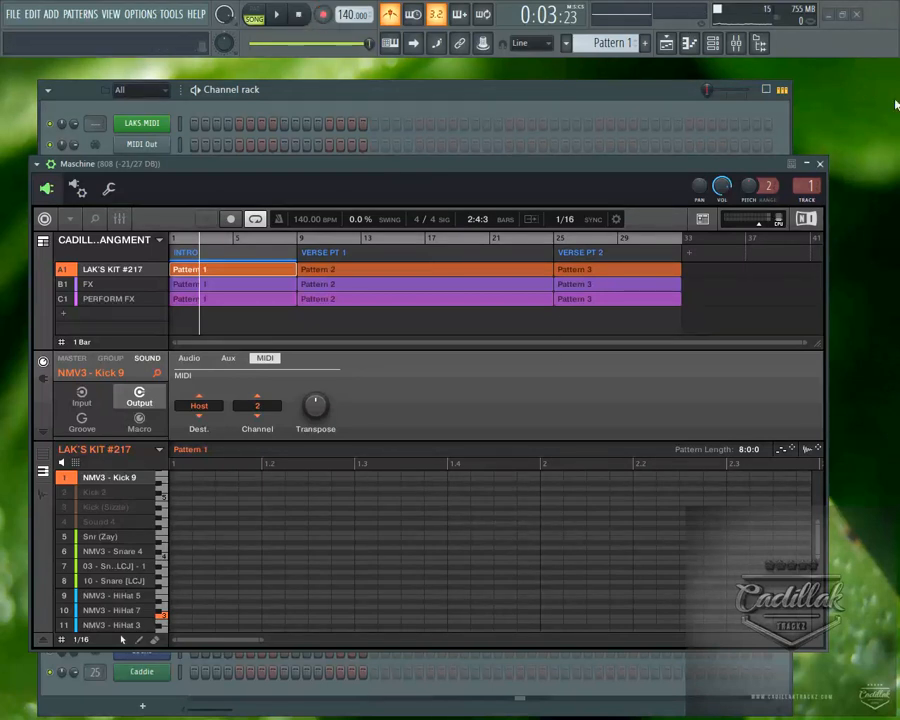
click(821, 14)
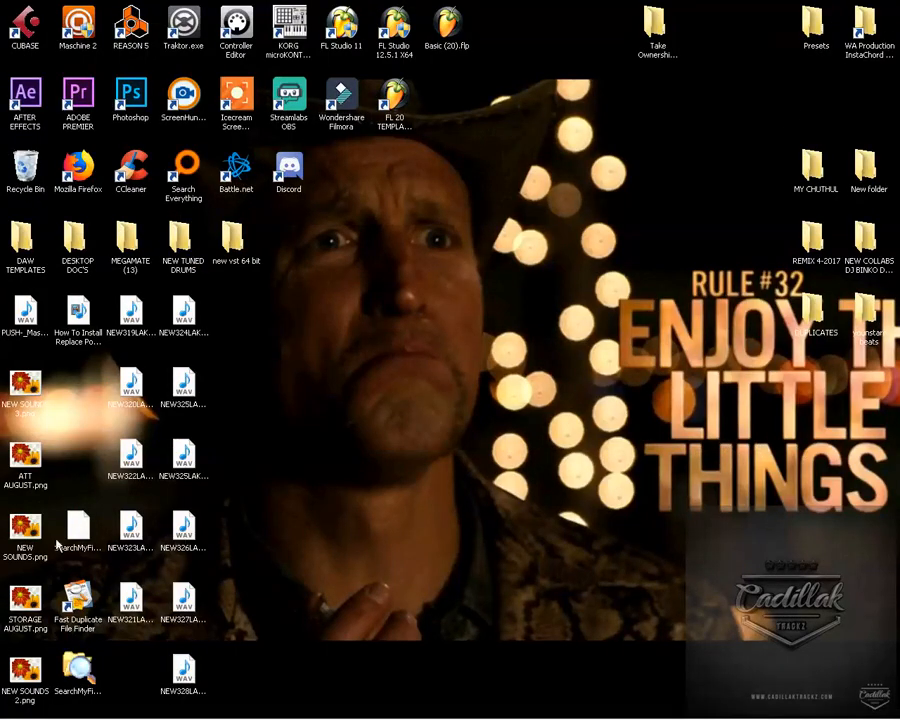
mouse_move(131, 708)
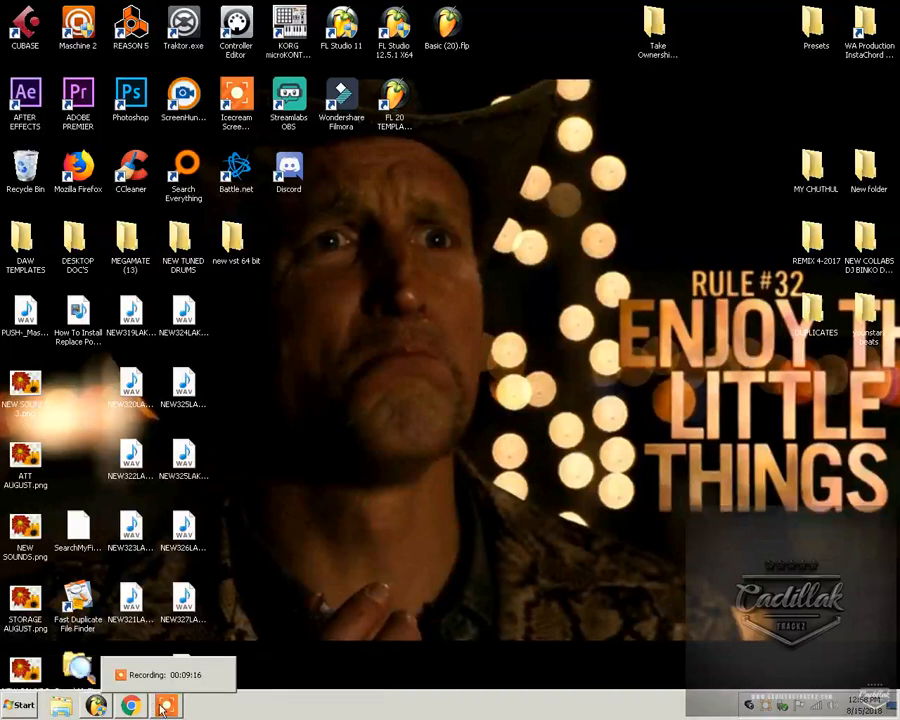
click(166, 706)
drag(560, 666, 437, 402)
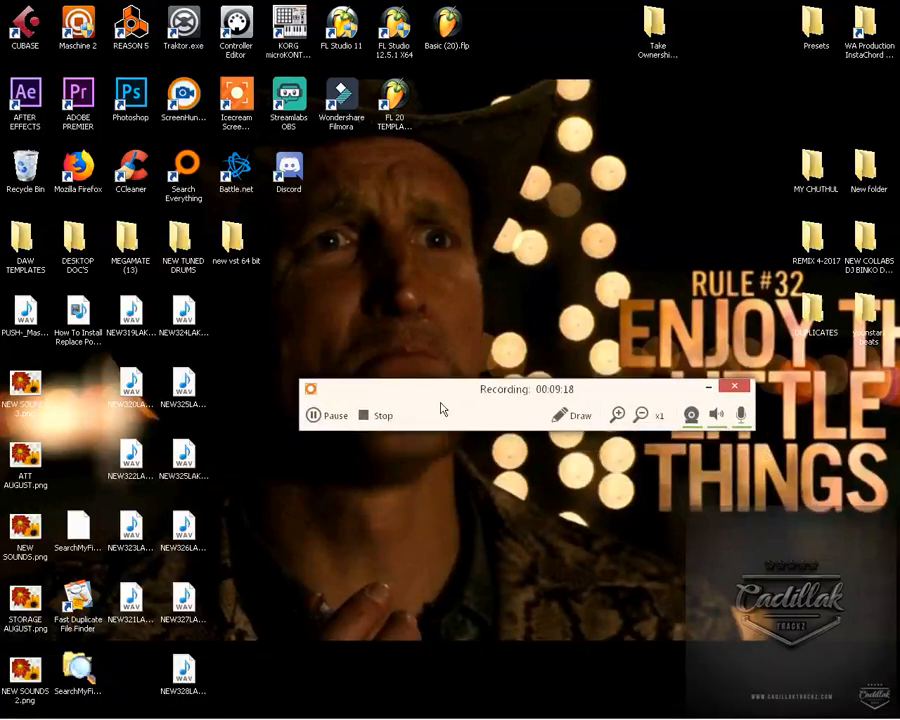